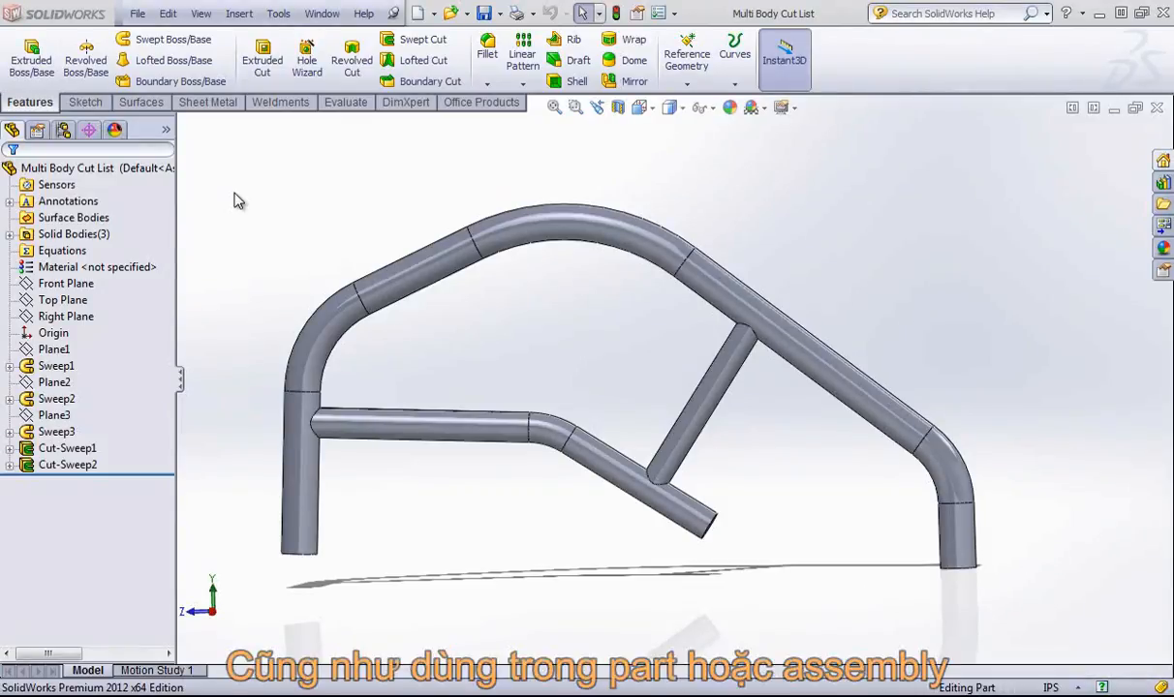
- Add a Weldment feature to the multibody tube frame part to enable the weldment environment
click(10, 235)
click(10, 234)
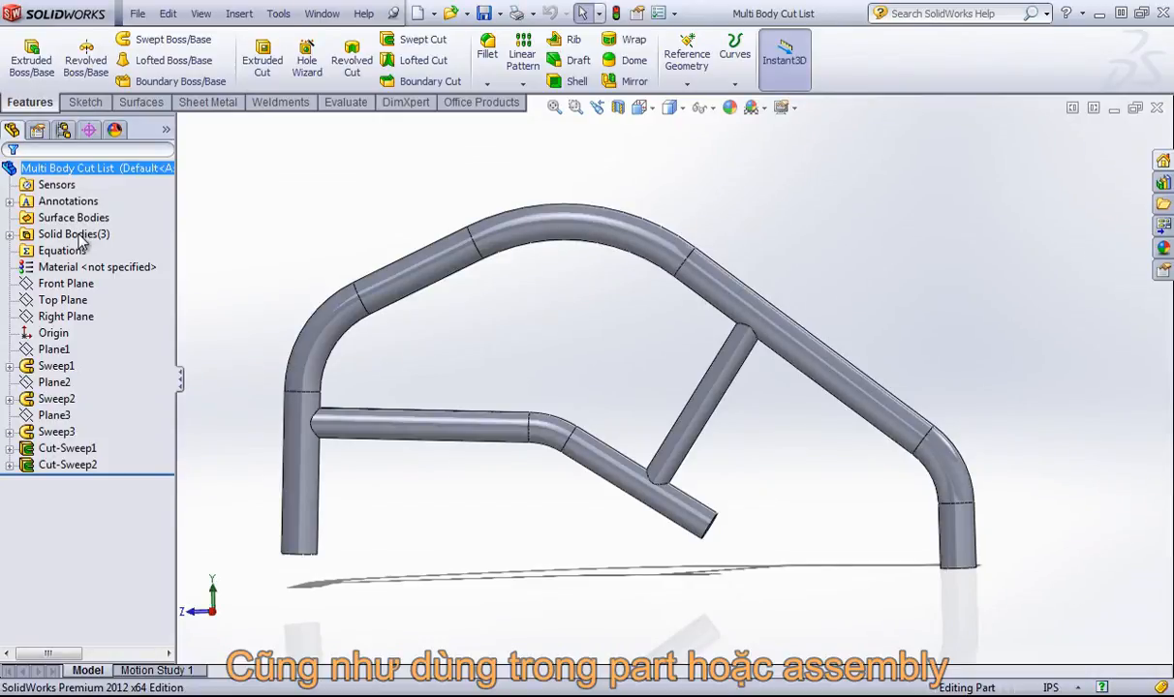
click(281, 101)
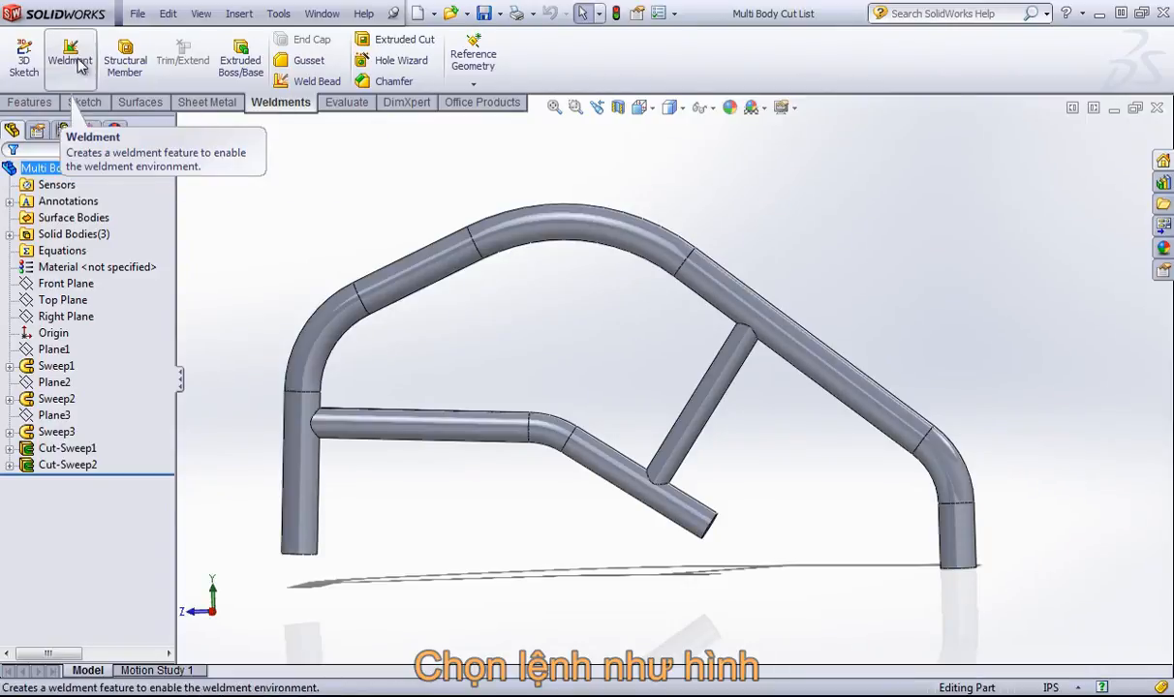
click(240, 14)
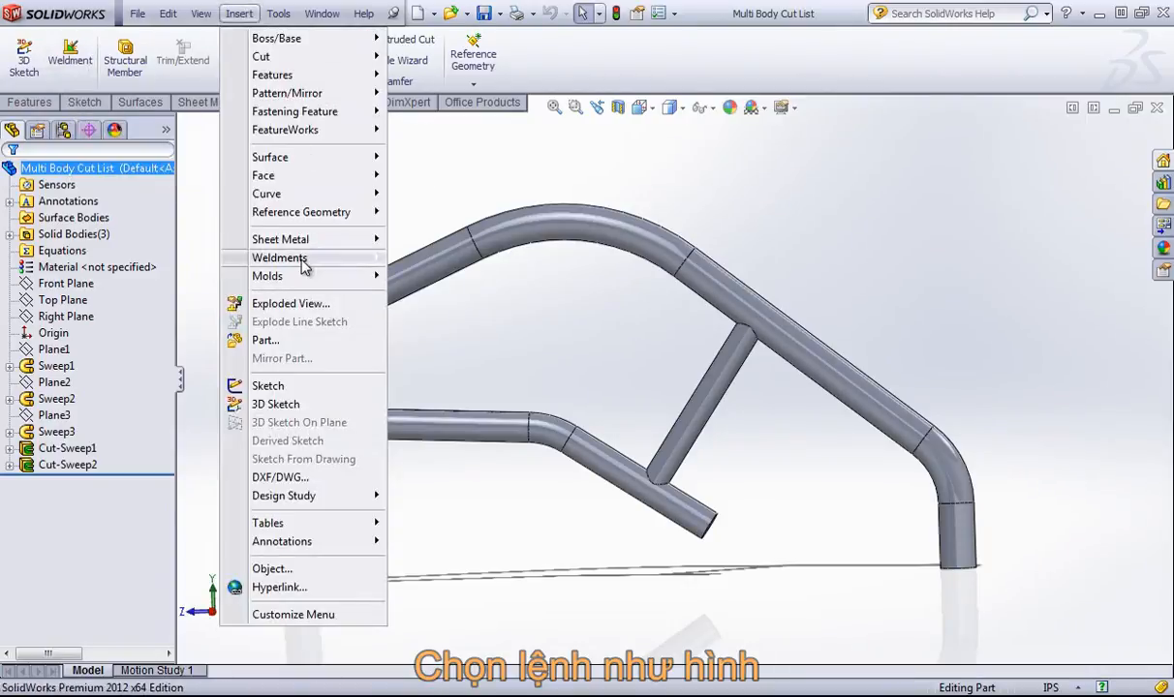
mouse_move(301, 258)
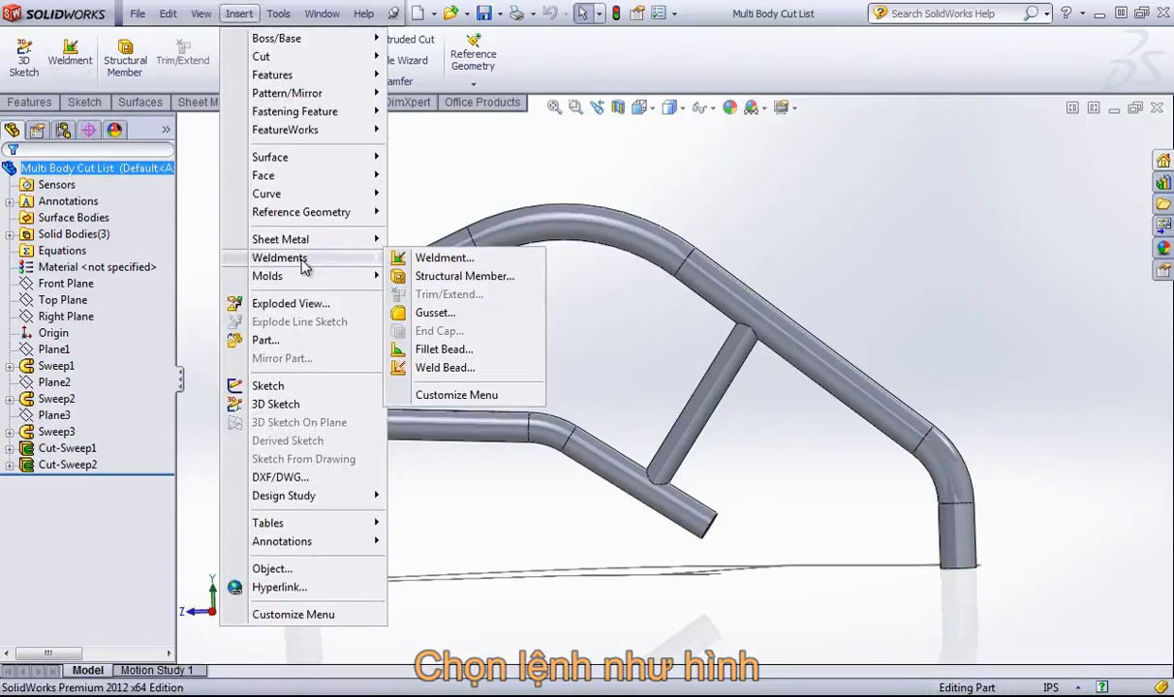
click(432, 257)
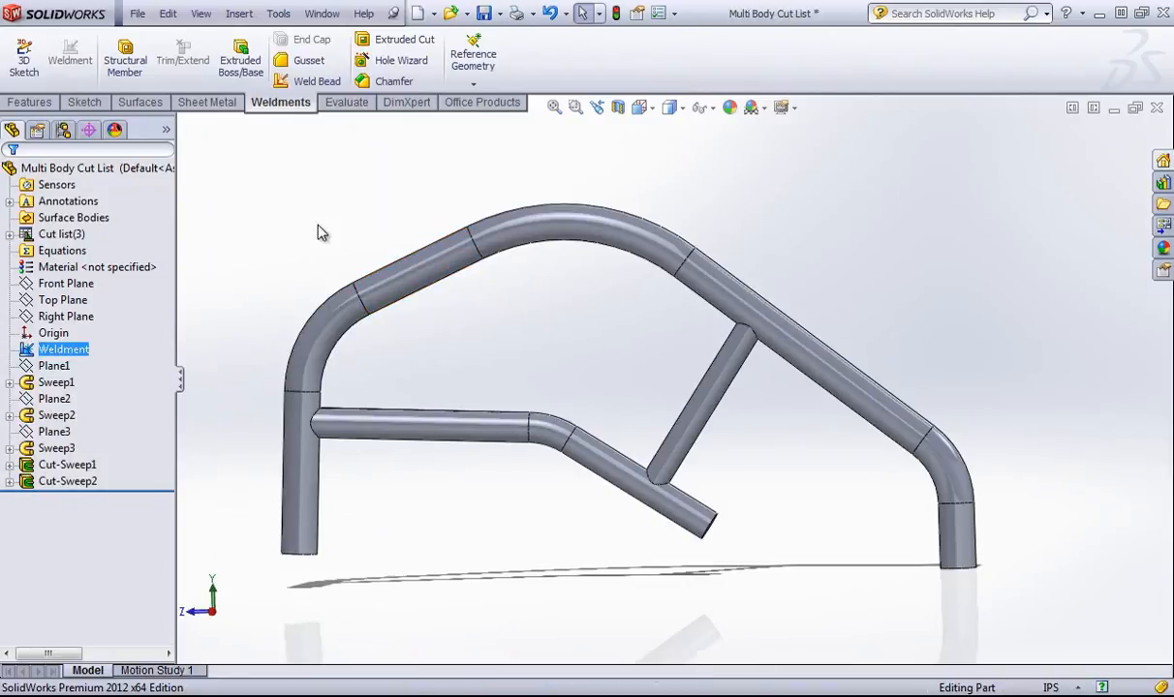
- Update the part's cut list to sort the solid bodies into cut-list item folders
click(10, 235)
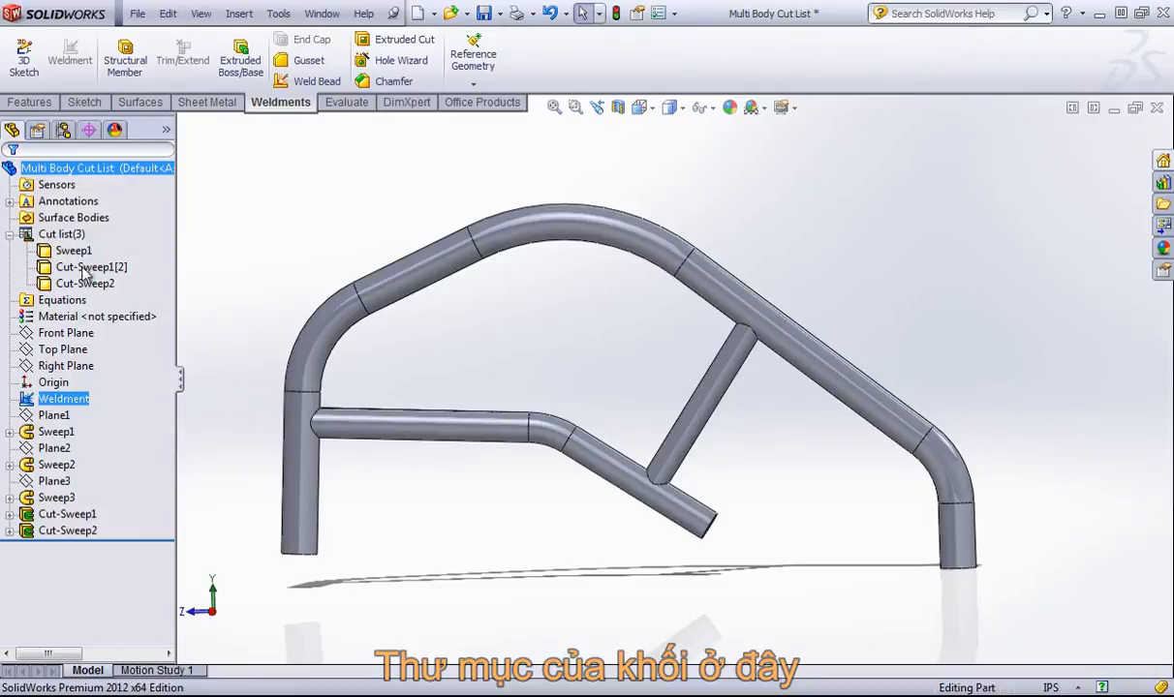
click(10, 235)
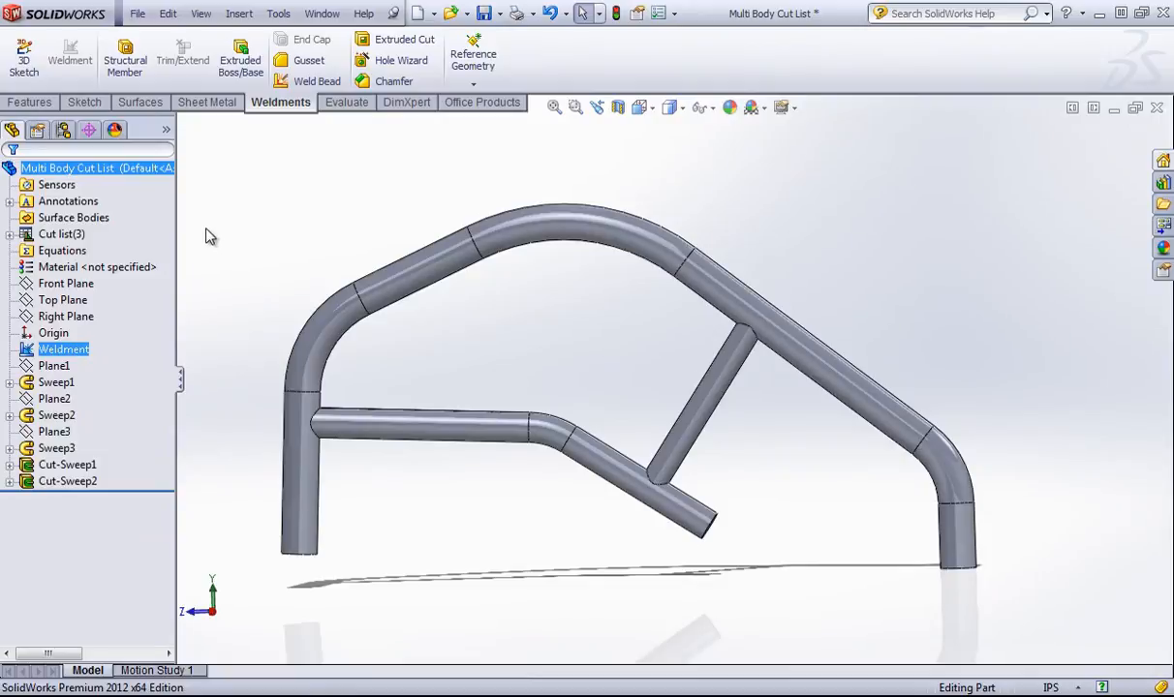
click(9, 235)
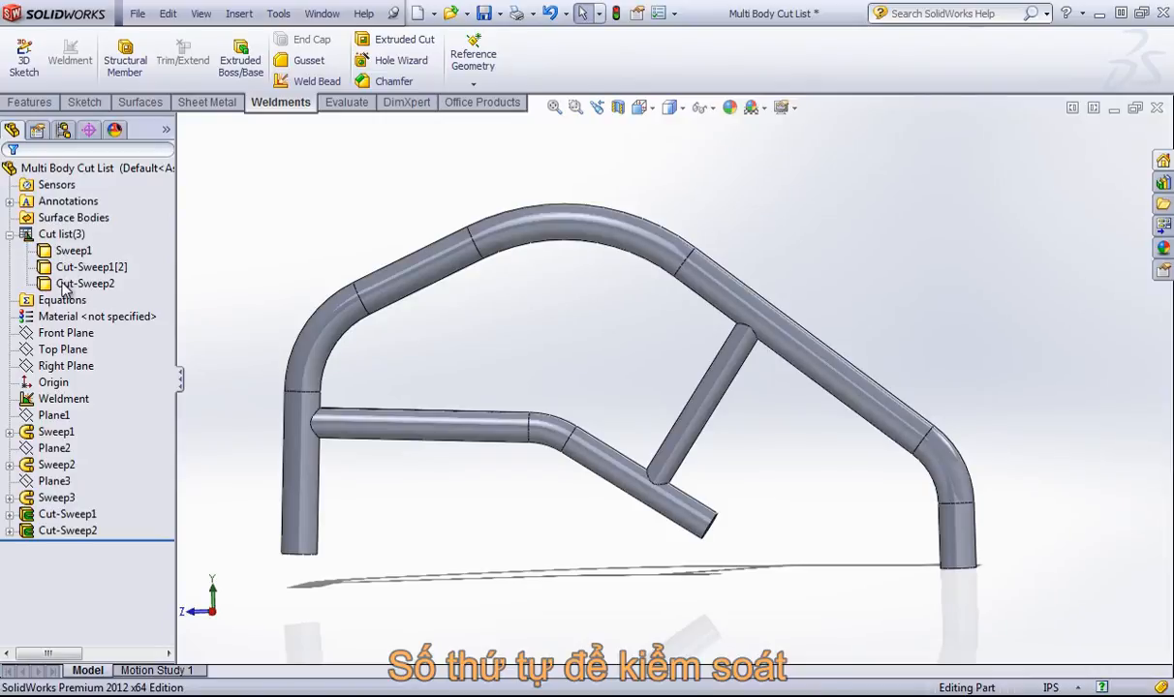
right_click(55, 233)
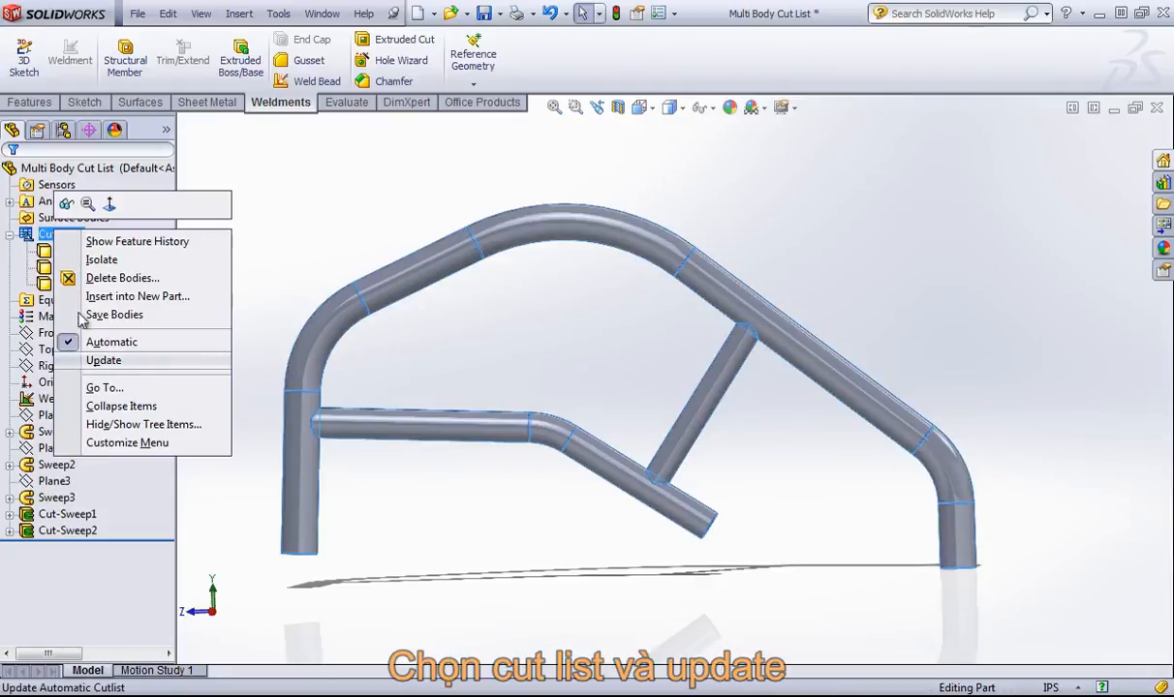
click(113, 364)
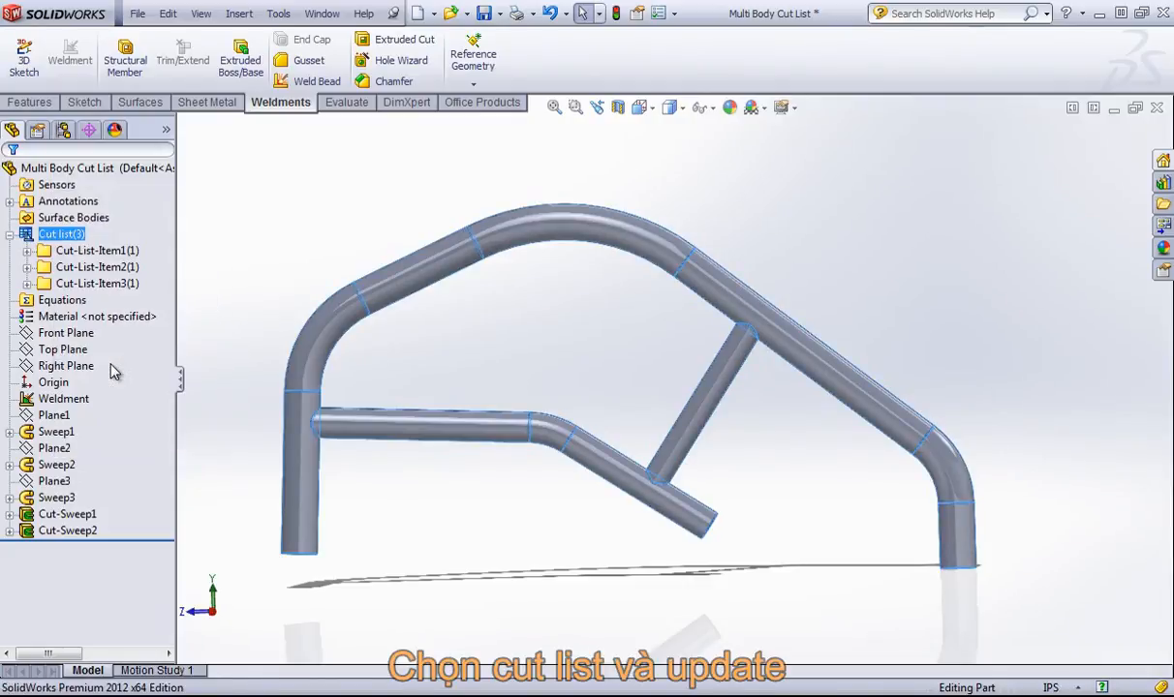
click(264, 214)
click(10, 235)
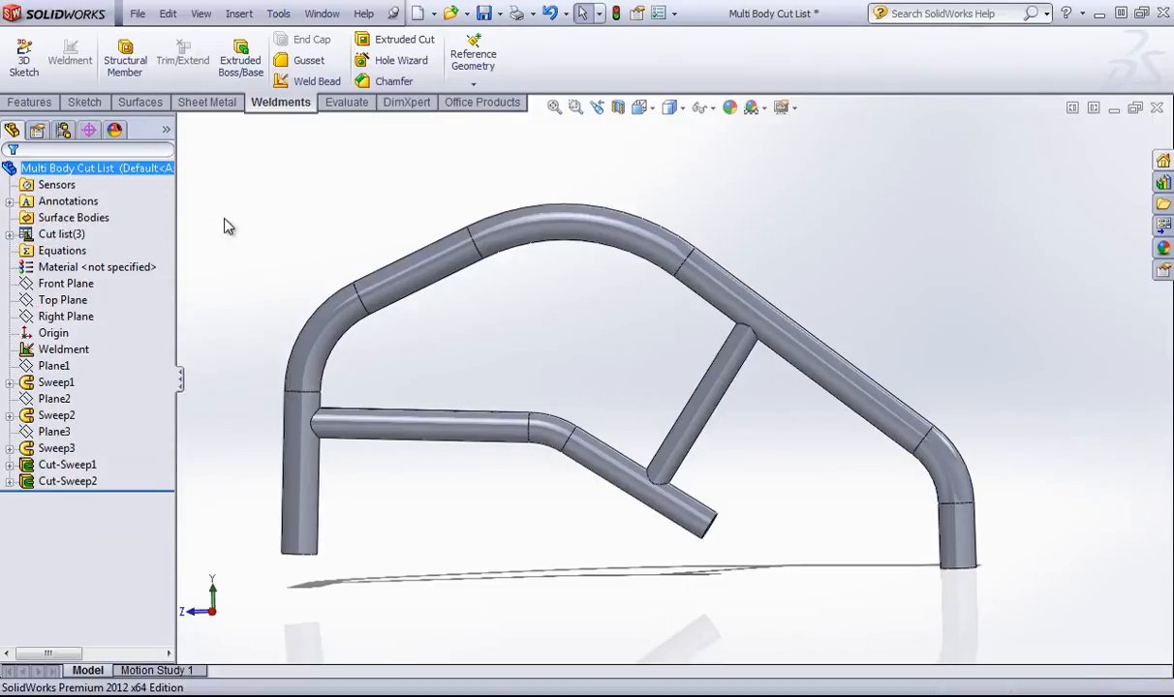
- Make a drawing from the part with the Drawing template on an A (ANSI) Landscape sheet
click(140, 15)
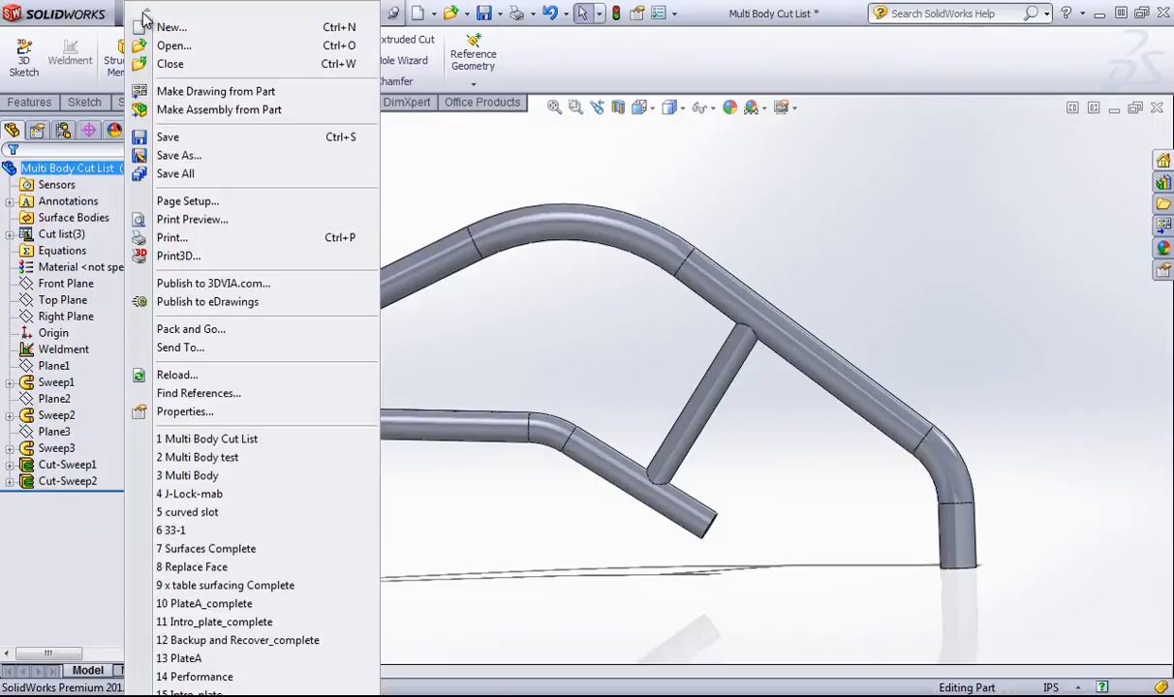
click(197, 93)
click(418, 331)
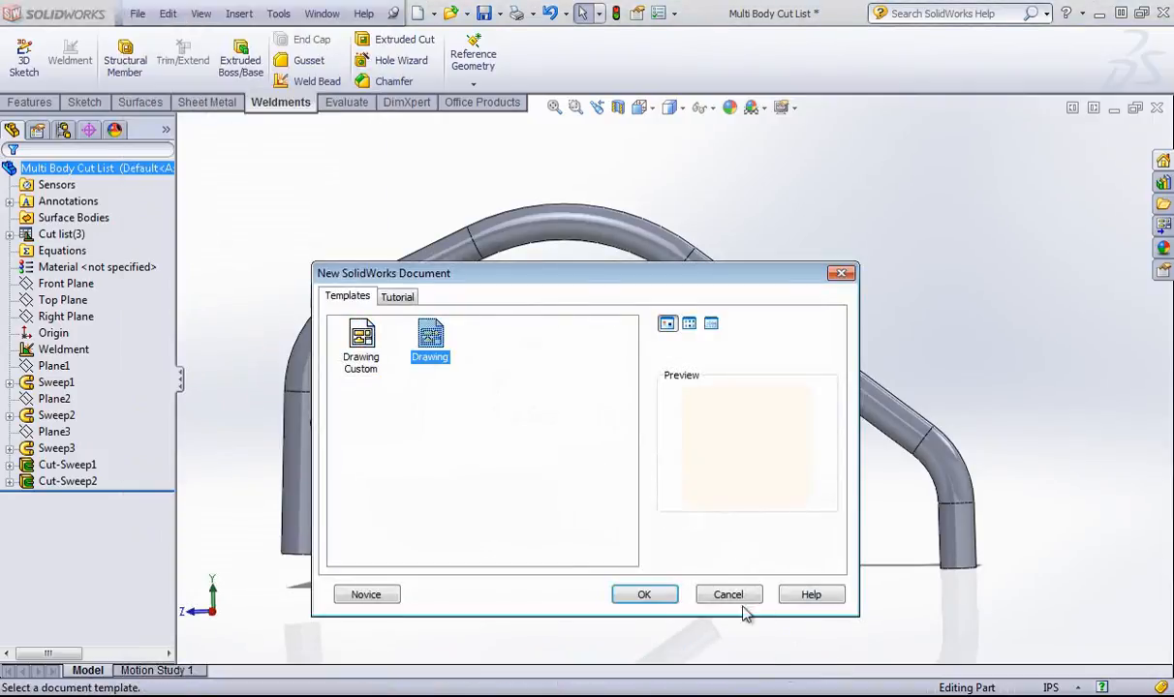
click(644, 594)
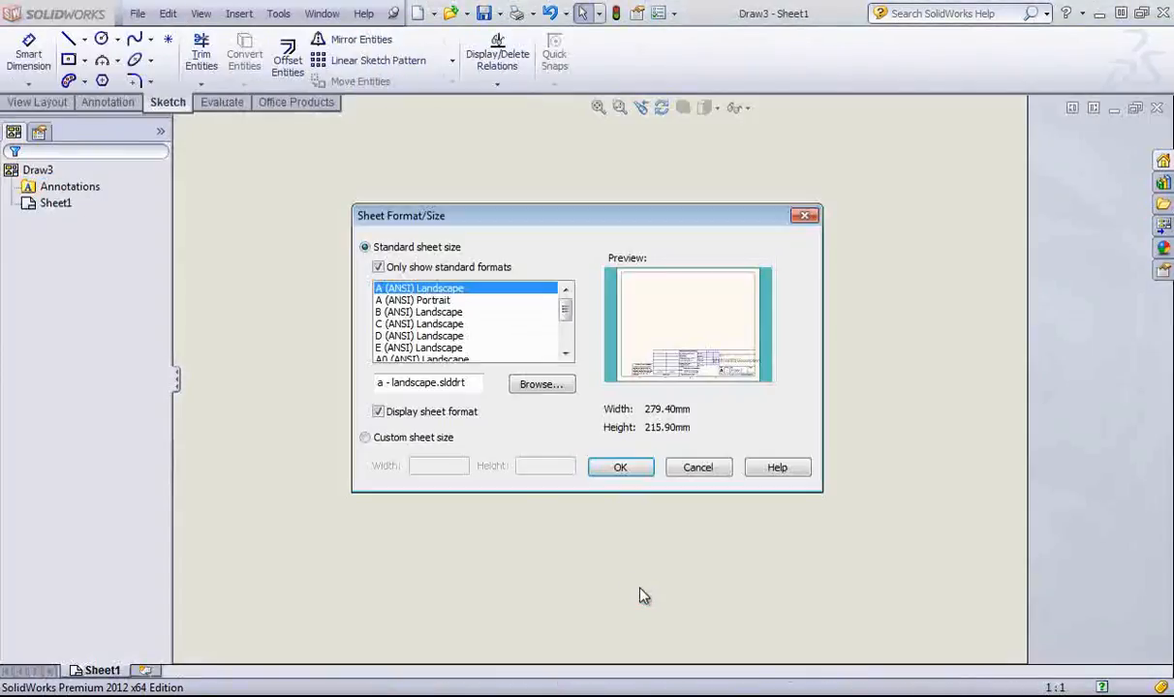
click(621, 468)
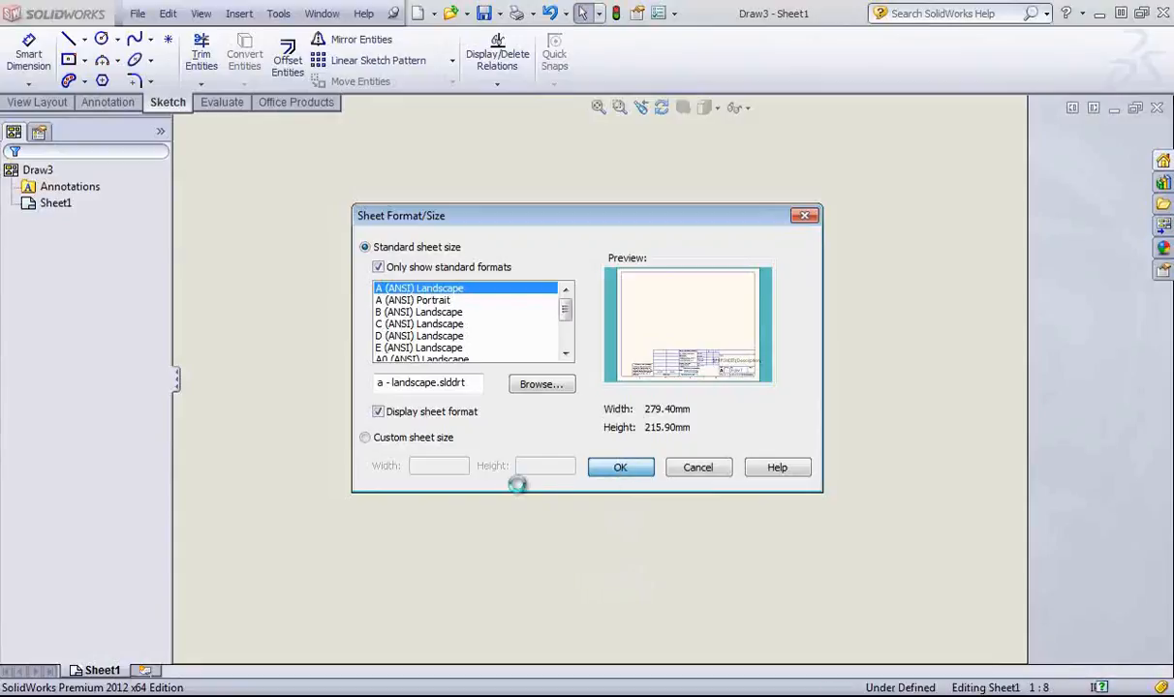
- Place a single view showing the frame's full profile in the upper left of the sheet, without projected views
click(1071, 368)
drag(1071, 368, 489, 253)
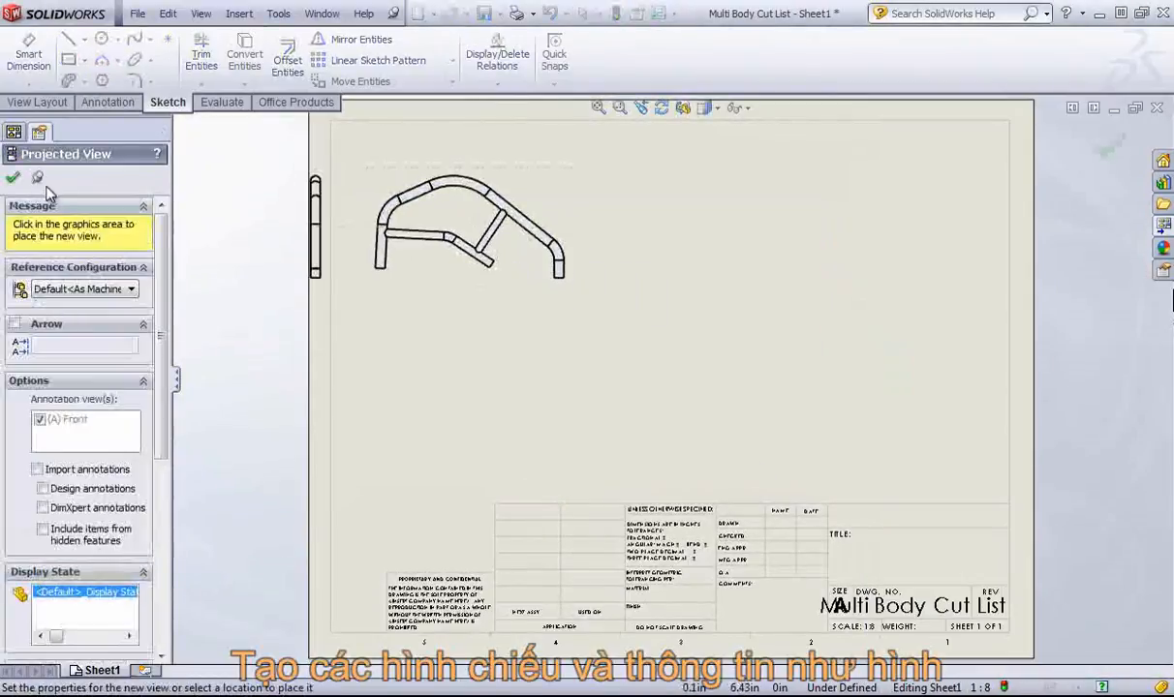
click(13, 177)
- Insert a weldment cut list table for the frame view and resize it to fit on the sheet beside the view
click(240, 13)
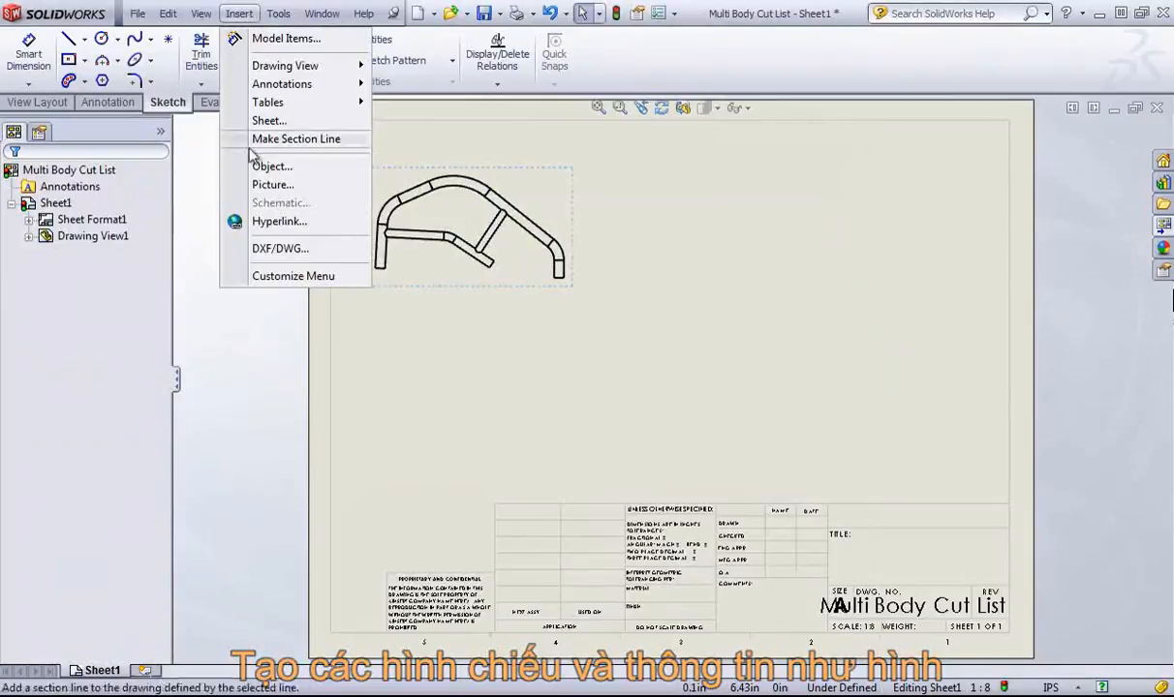
mouse_move(300, 102)
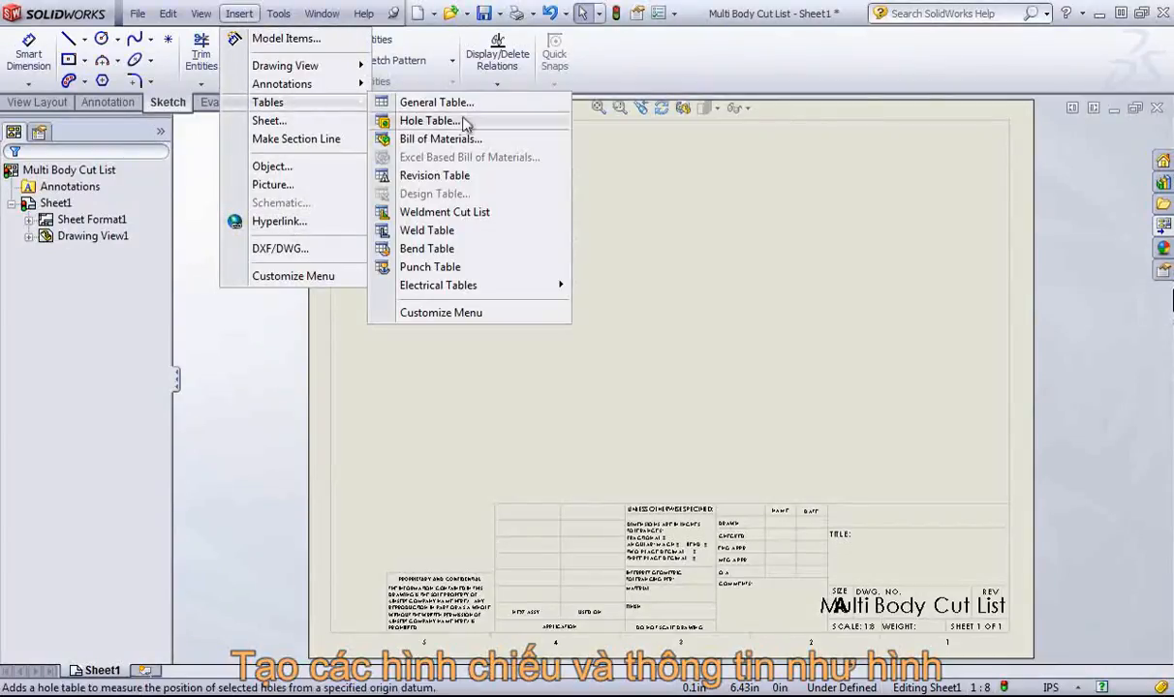
click(445, 211)
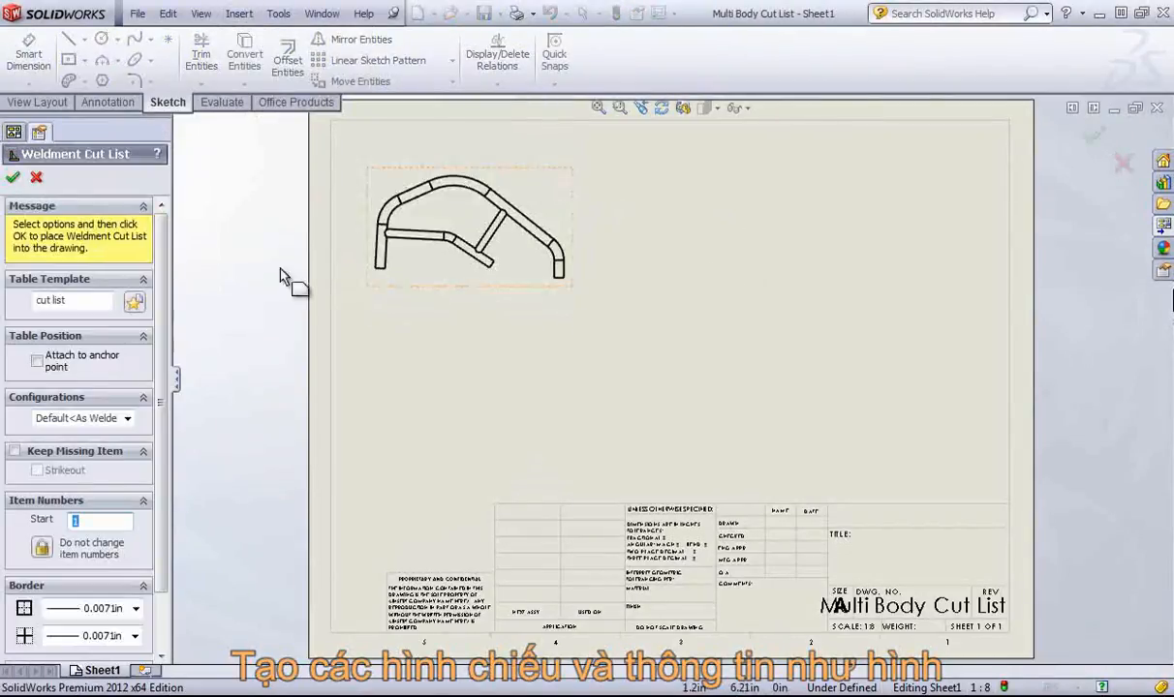
click(13, 177)
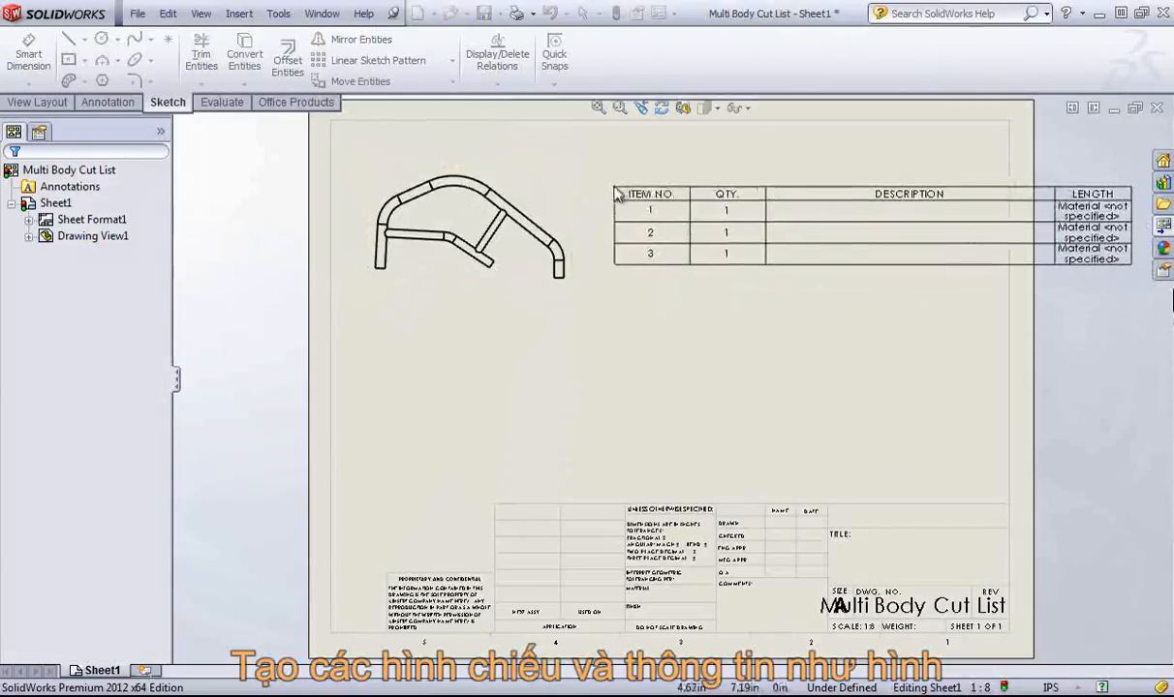
click(575, 143)
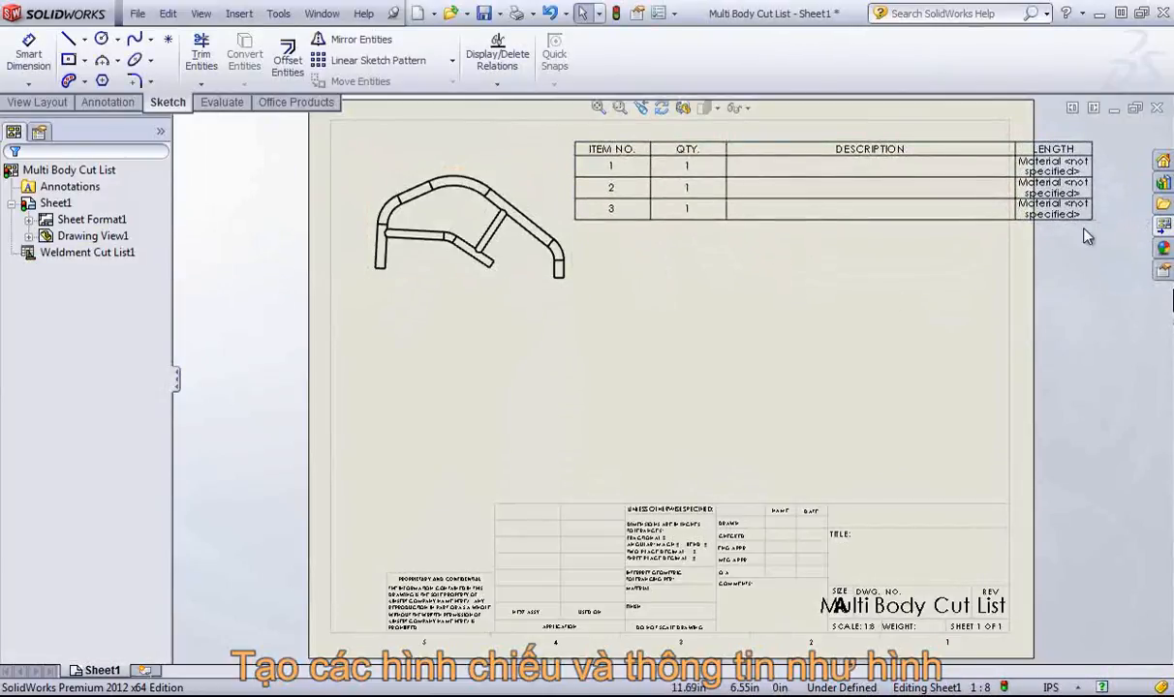
drag(1090, 220, 961, 354)
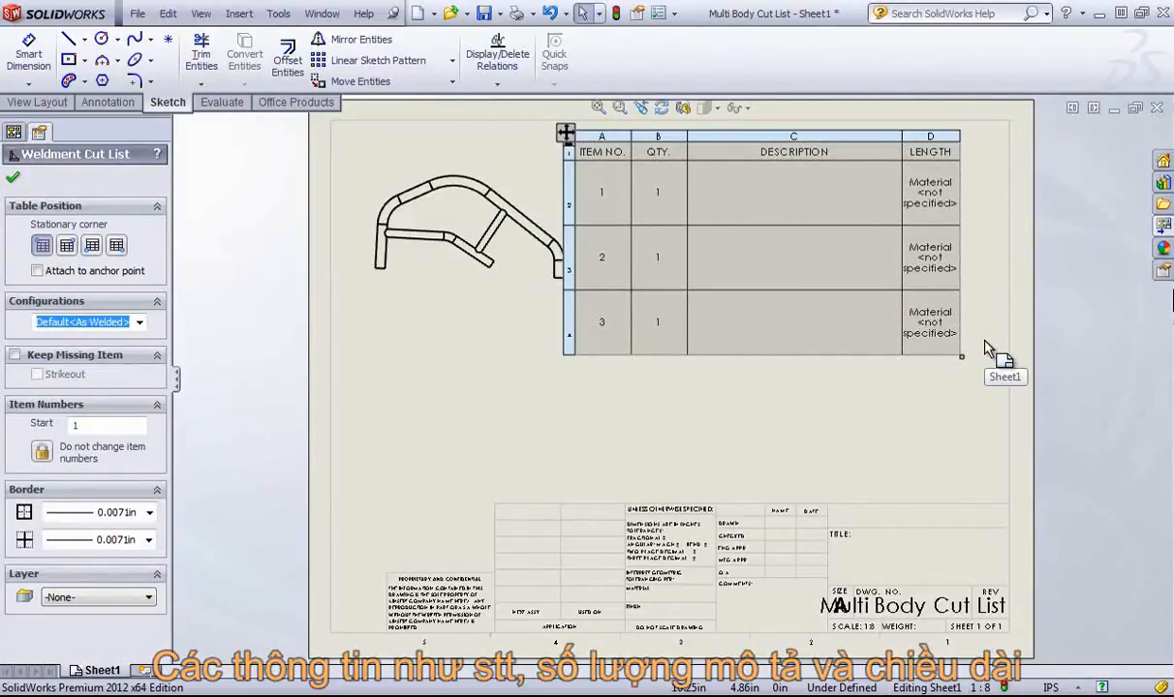
drag(565, 133, 586, 145)
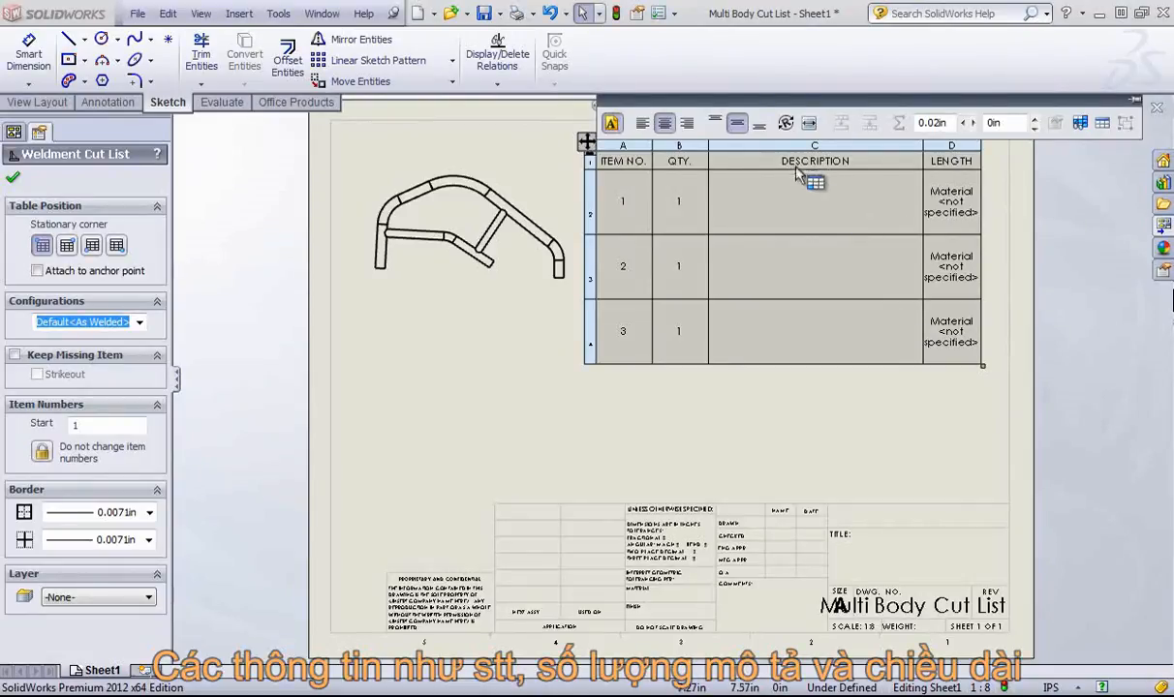
- Rename the LENGTH column header of the cut list table as Material
click(959, 161)
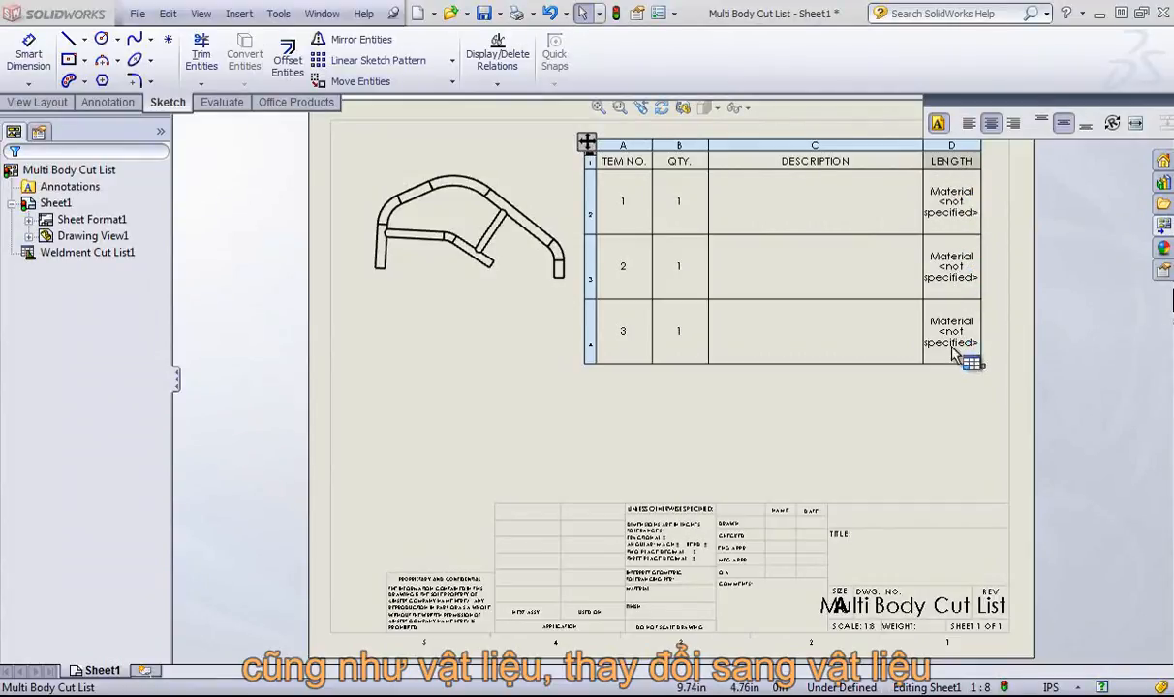
double_click(960, 161)
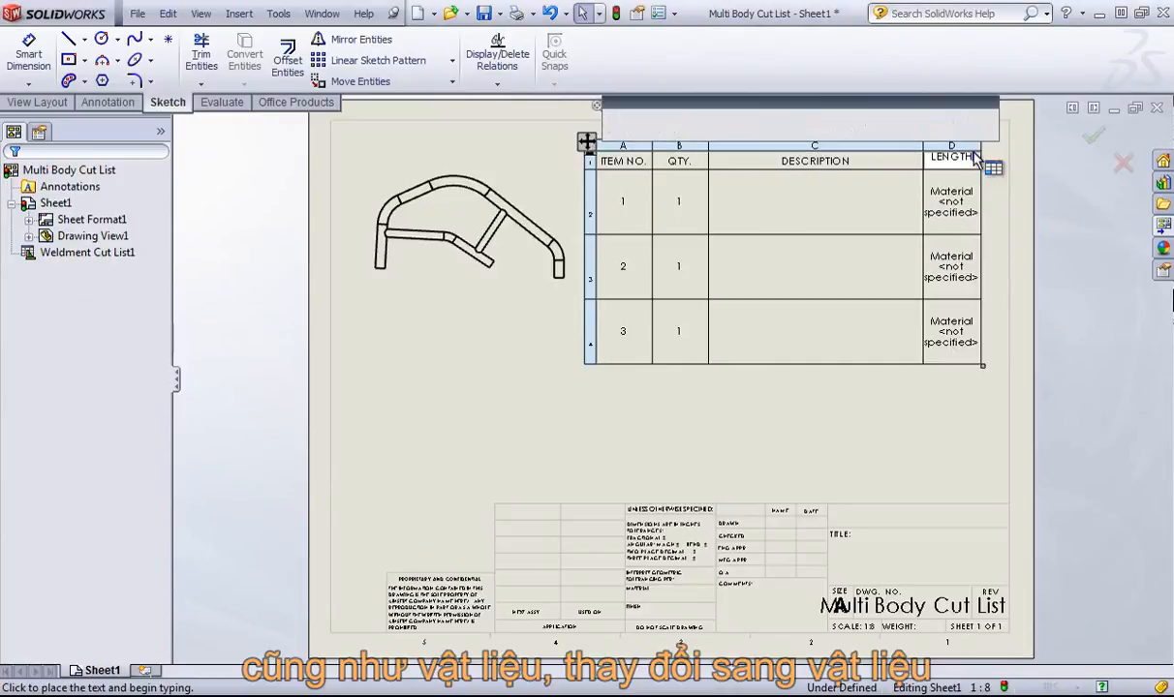
double_click(954, 159)
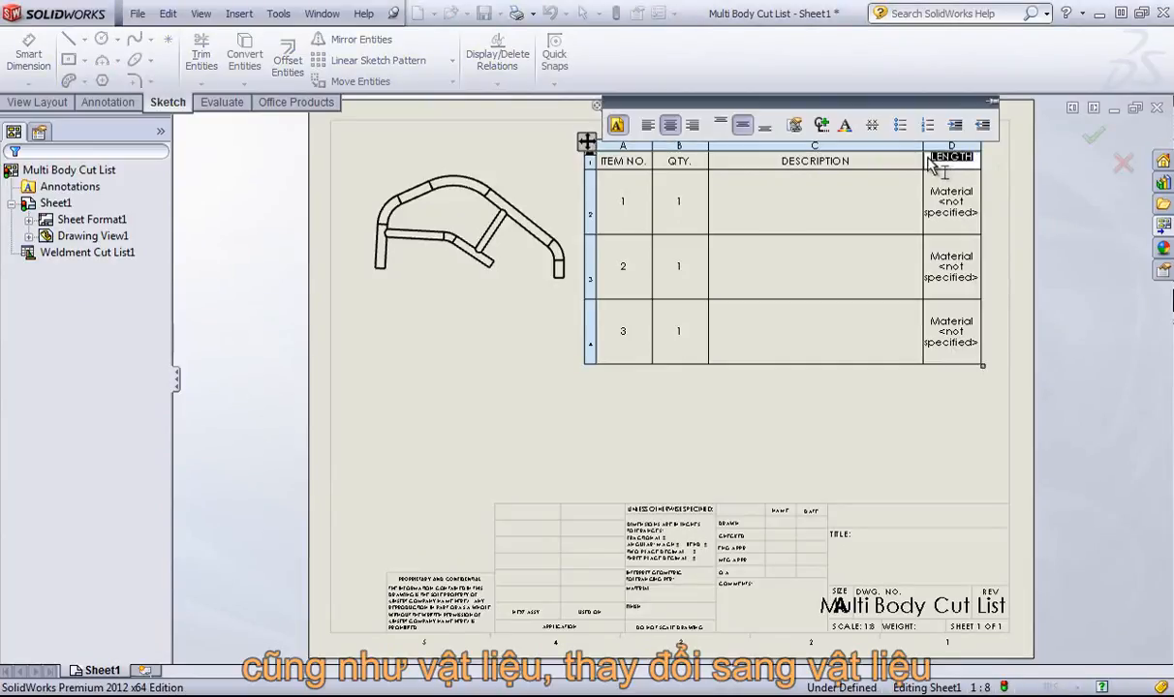
key(End)
text(Material)
click(958, 223)
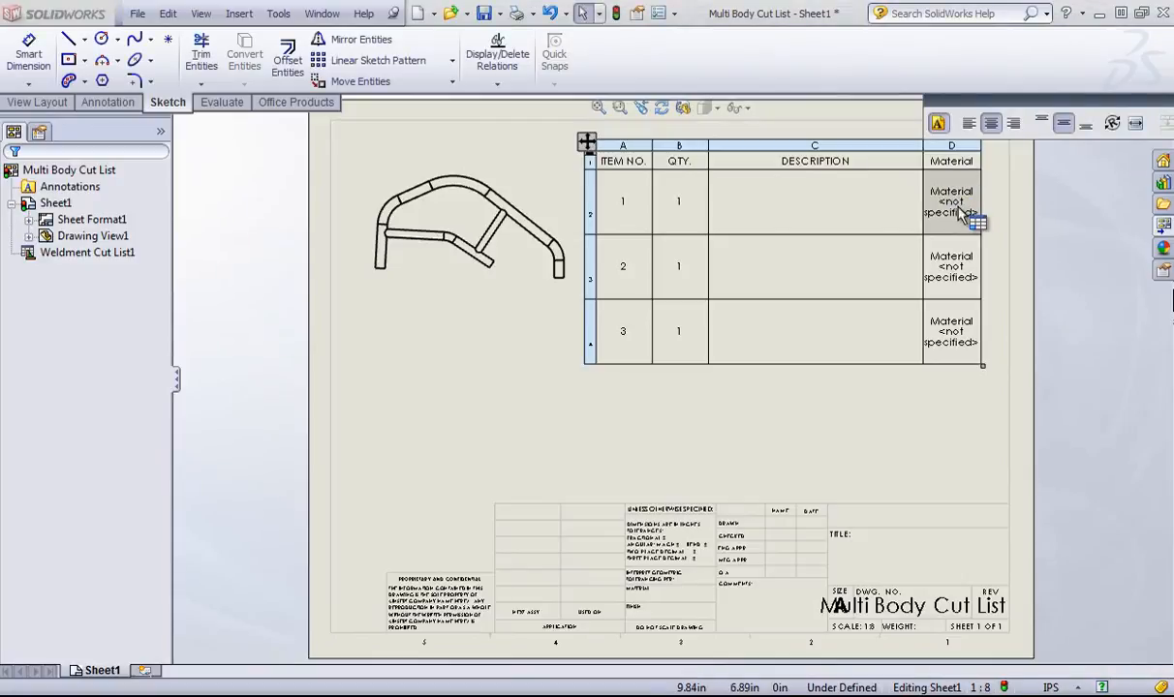
- Switch back to the part and assign Cast Alloy Steel to the Sweep1 body in the first cut-list item
click(321, 13)
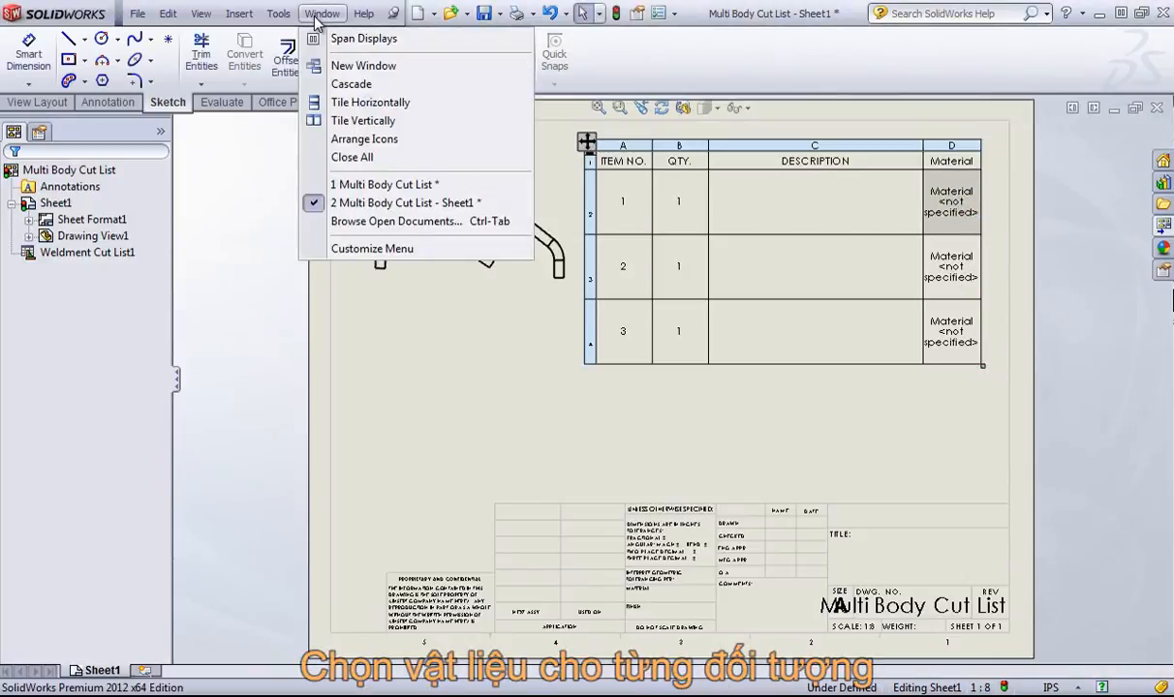
click(386, 185)
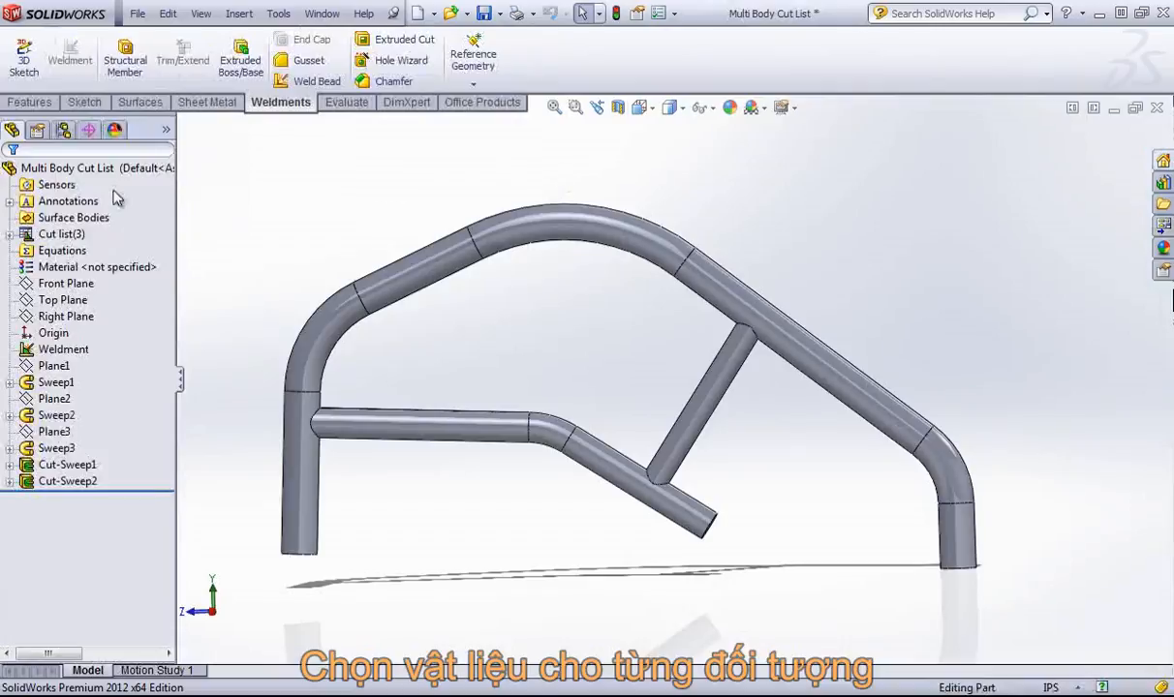
click(11, 234)
click(28, 252)
right_click(104, 268)
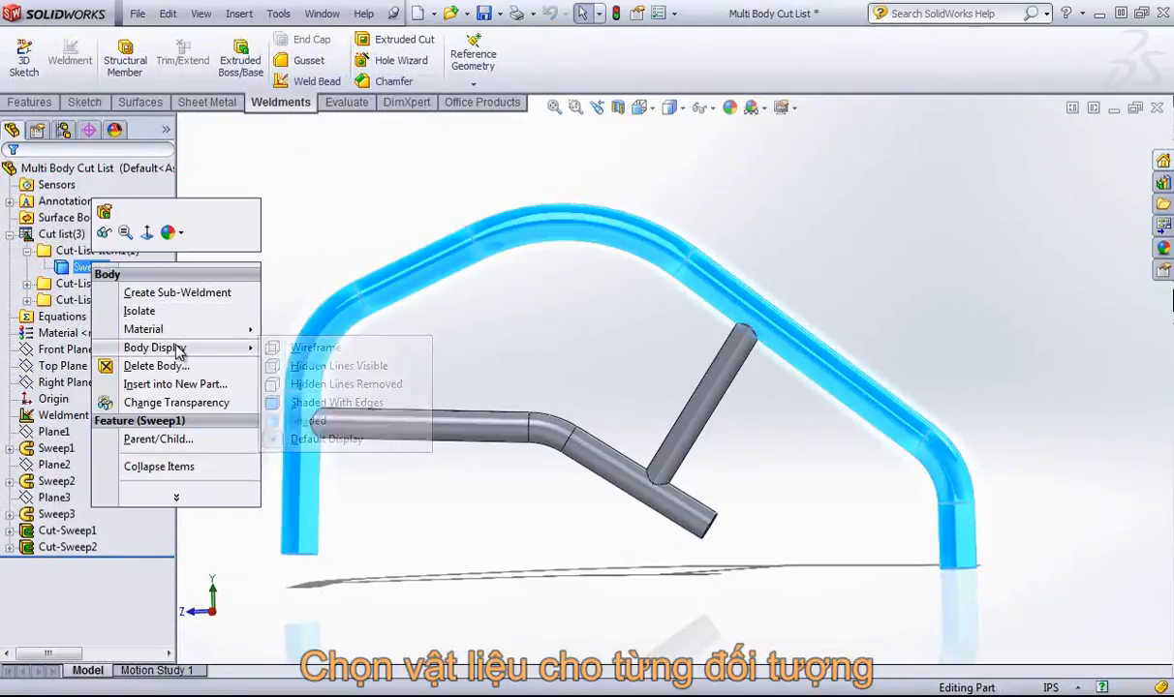
mouse_move(176, 332)
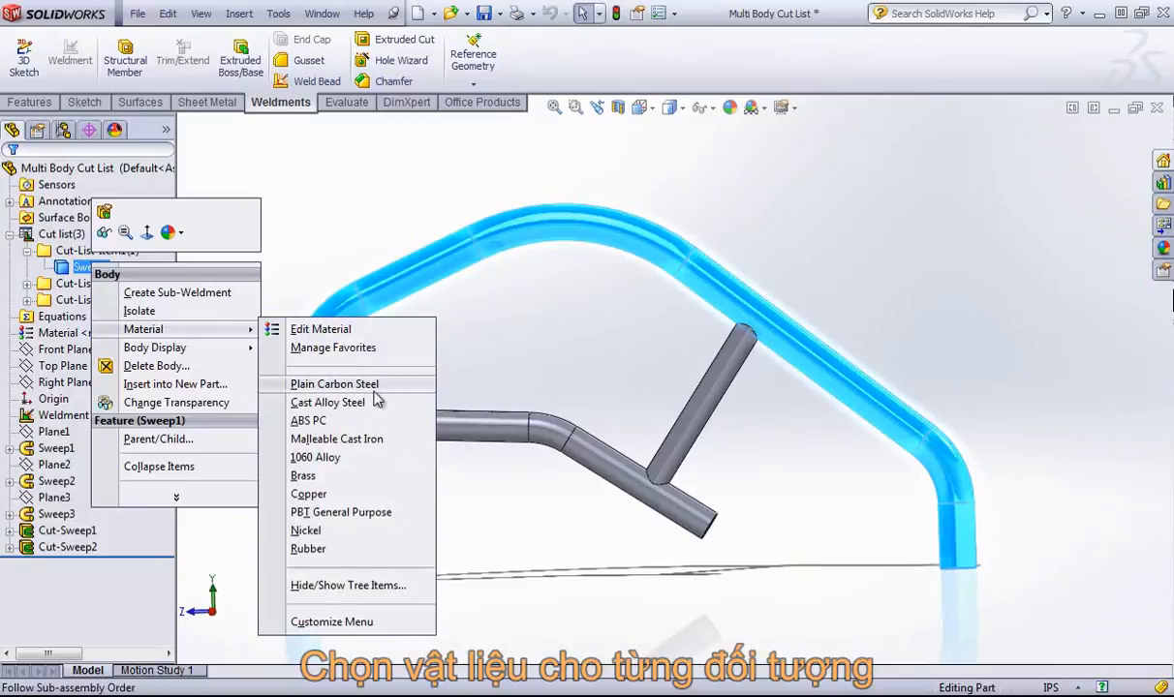
click(319, 402)
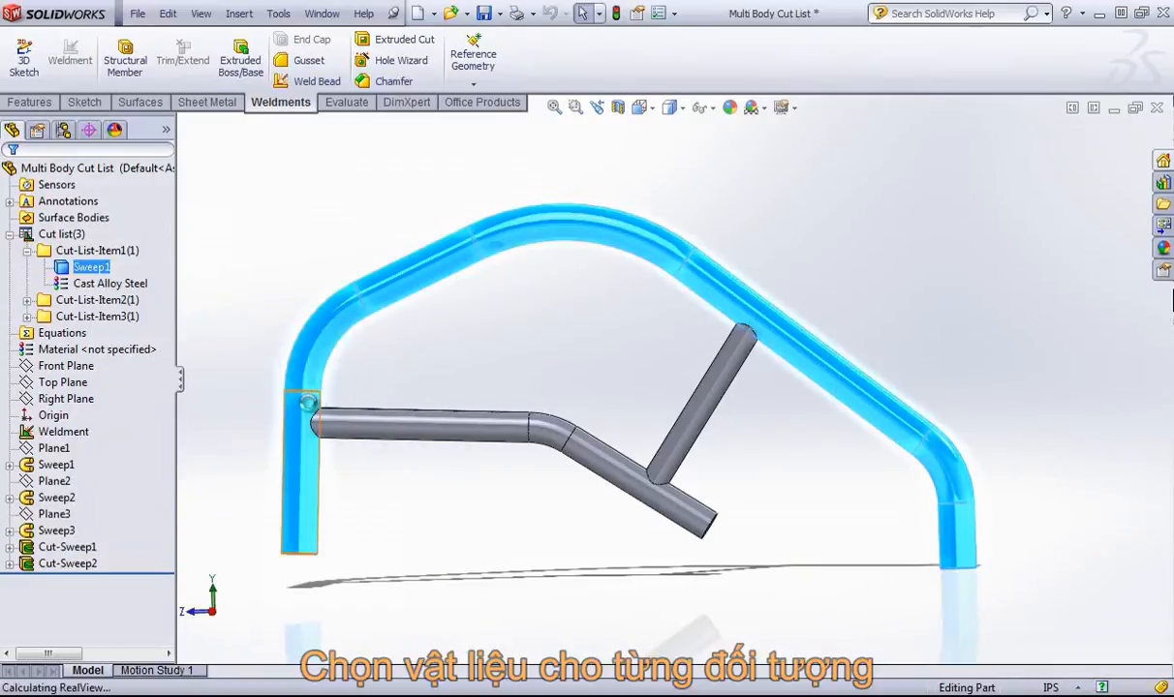
- Assign Plain Carbon Steel to the bent lower tube body in the second cut-list item
click(35, 303)
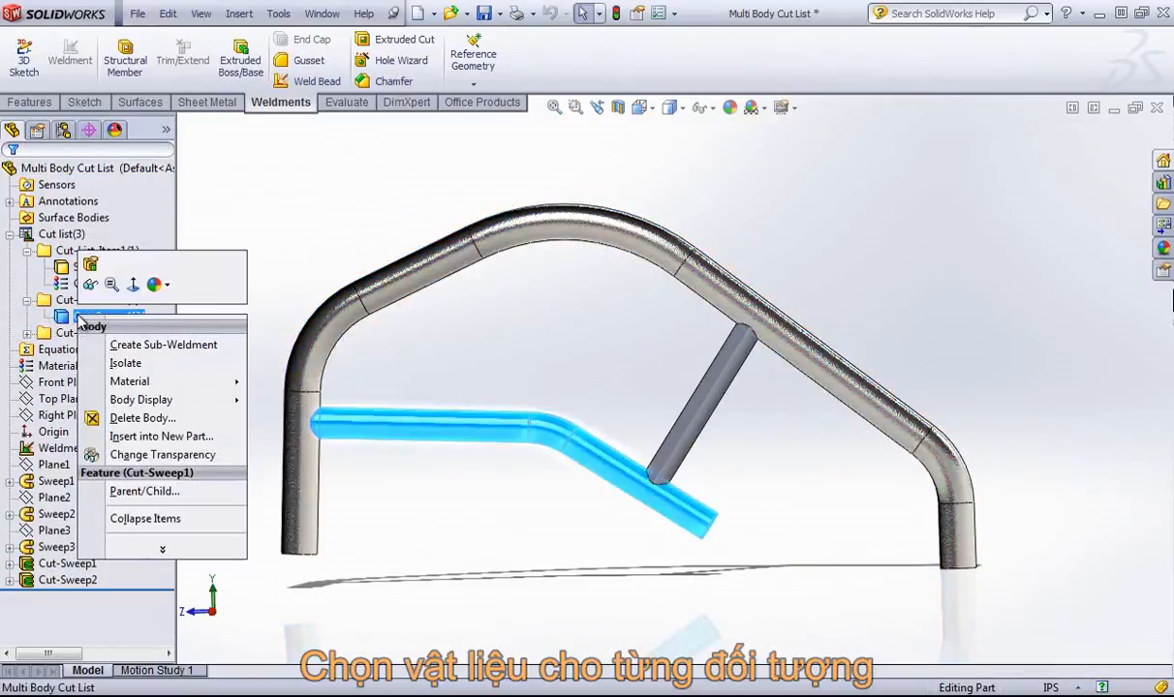
right_click(79, 316)
mouse_move(165, 386)
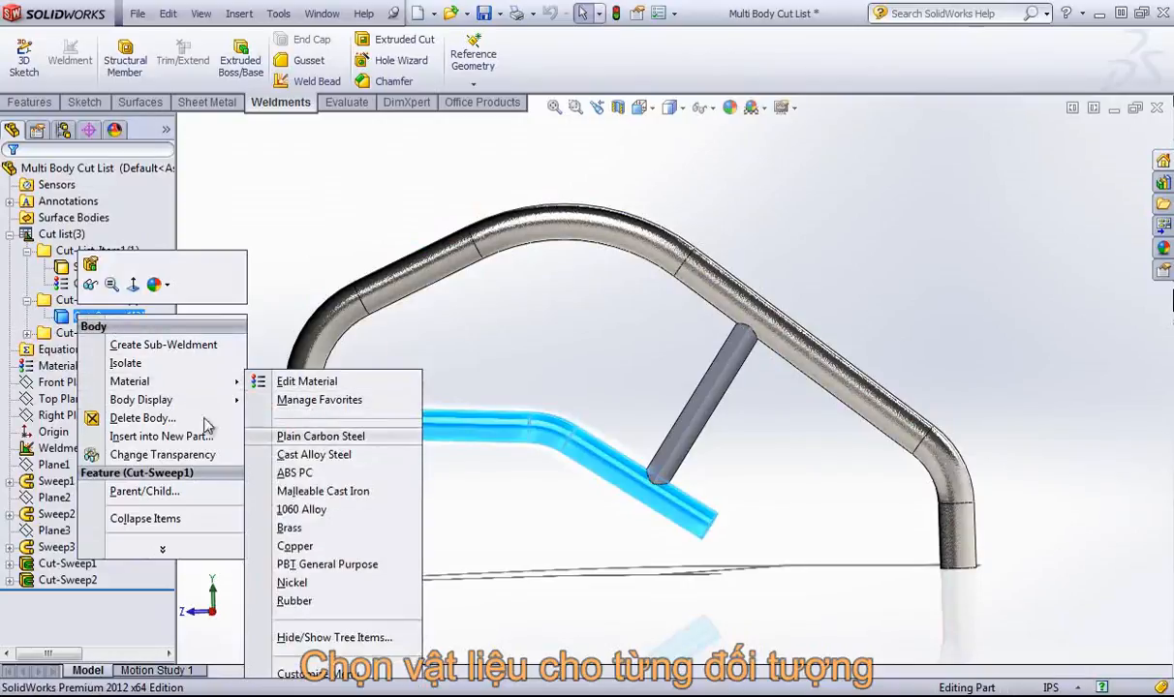
click(320, 434)
- Assign Copper to the short diagonal brace body in the third cut-list item
click(28, 350)
right_click(101, 365)
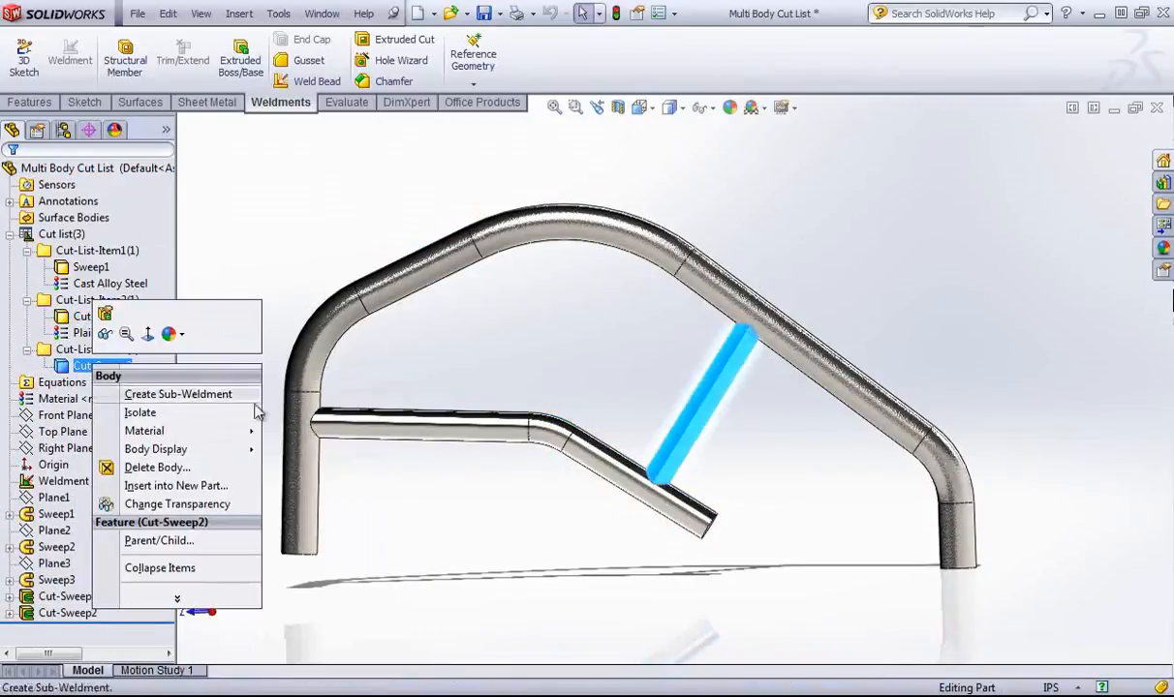
mouse_move(194, 431)
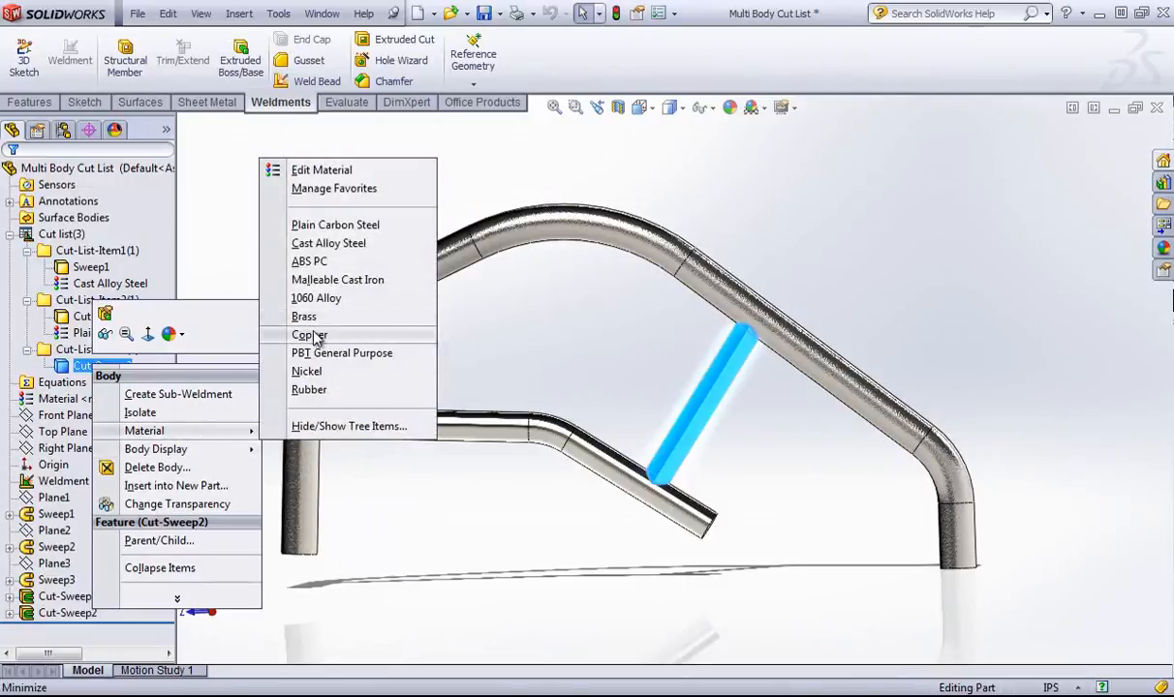
click(314, 333)
click(524, 348)
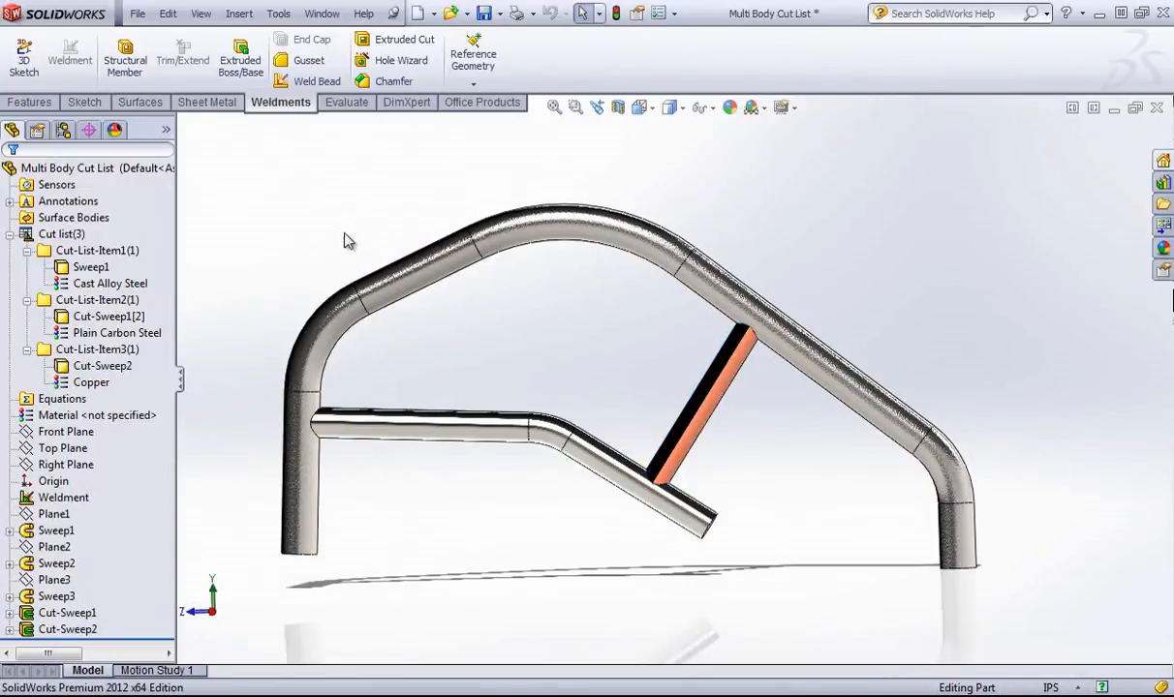
- Switch to the drawing to check the materials in the weldment cut list table, and return to the part
click(322, 14)
click(383, 229)
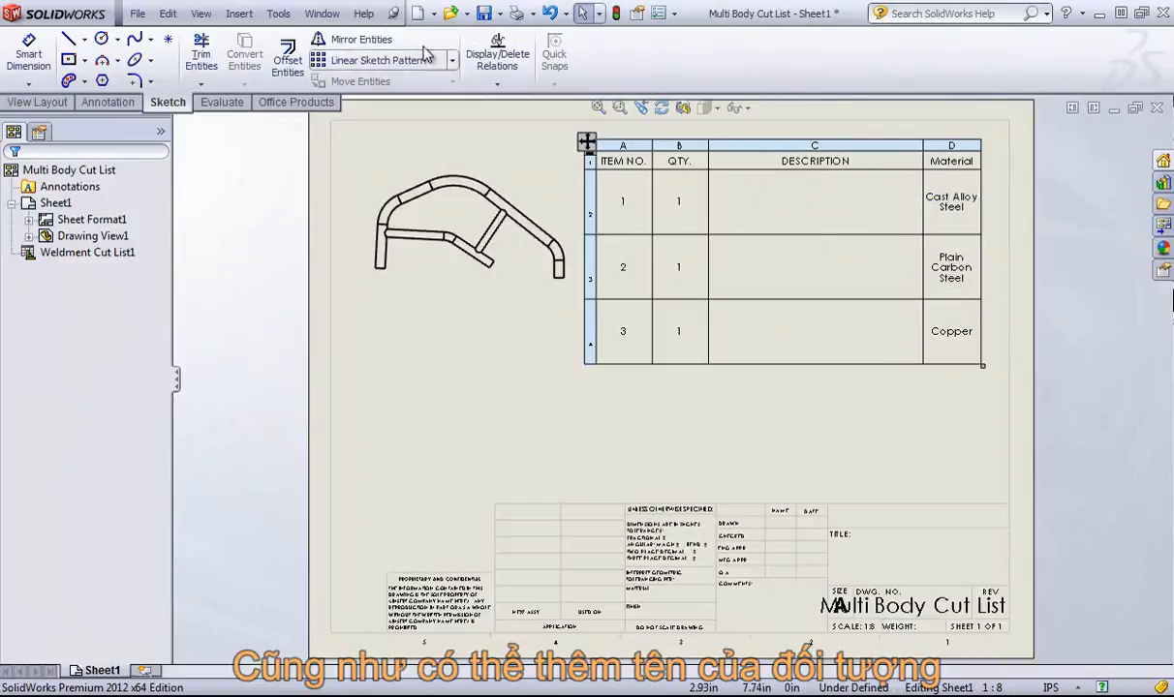
click(322, 14)
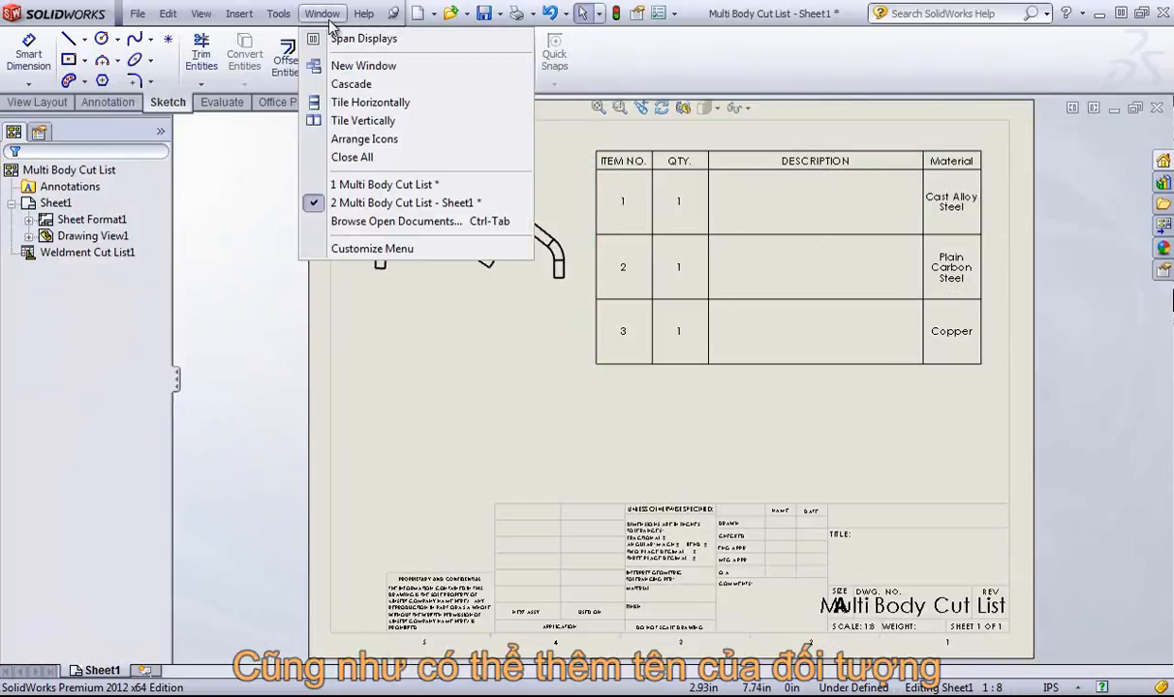
click(361, 186)
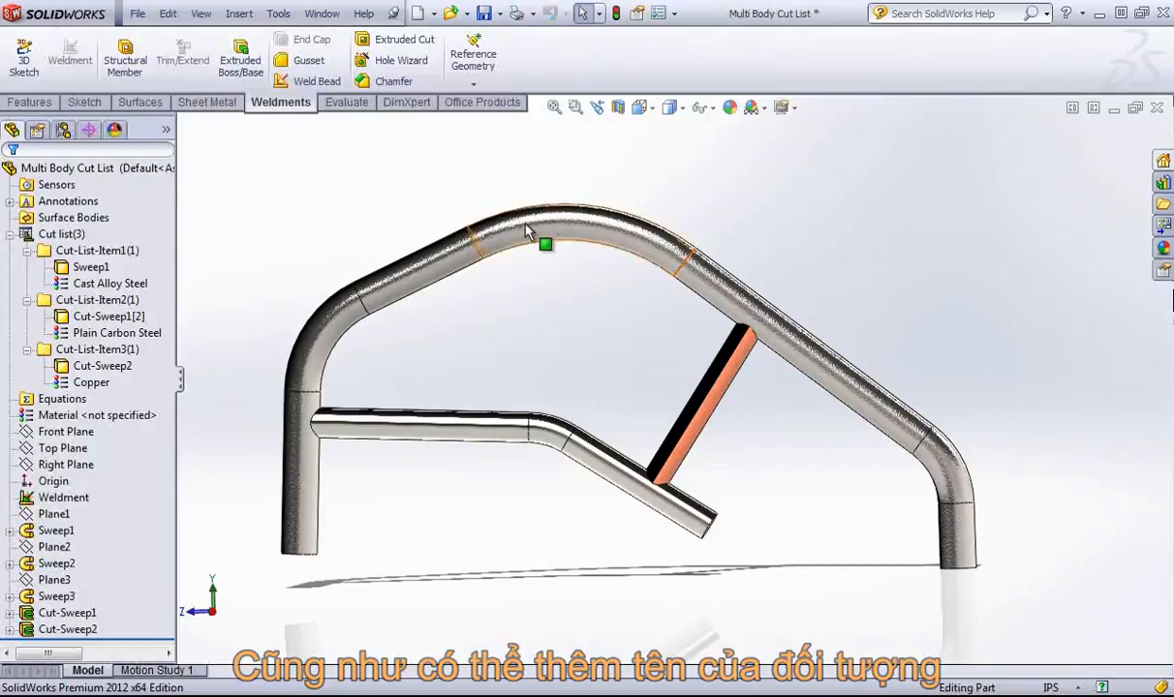
- Add a DESCRIPTION property with the value Top Tube to the first cut-list item
click(90, 269)
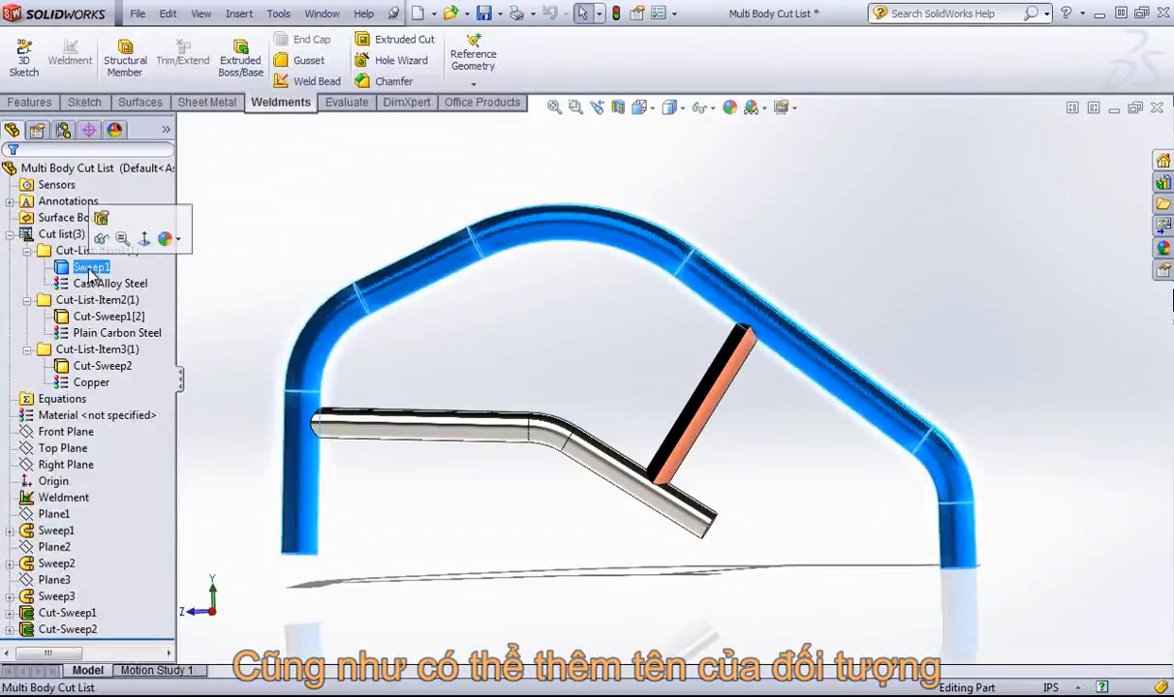
click(300, 223)
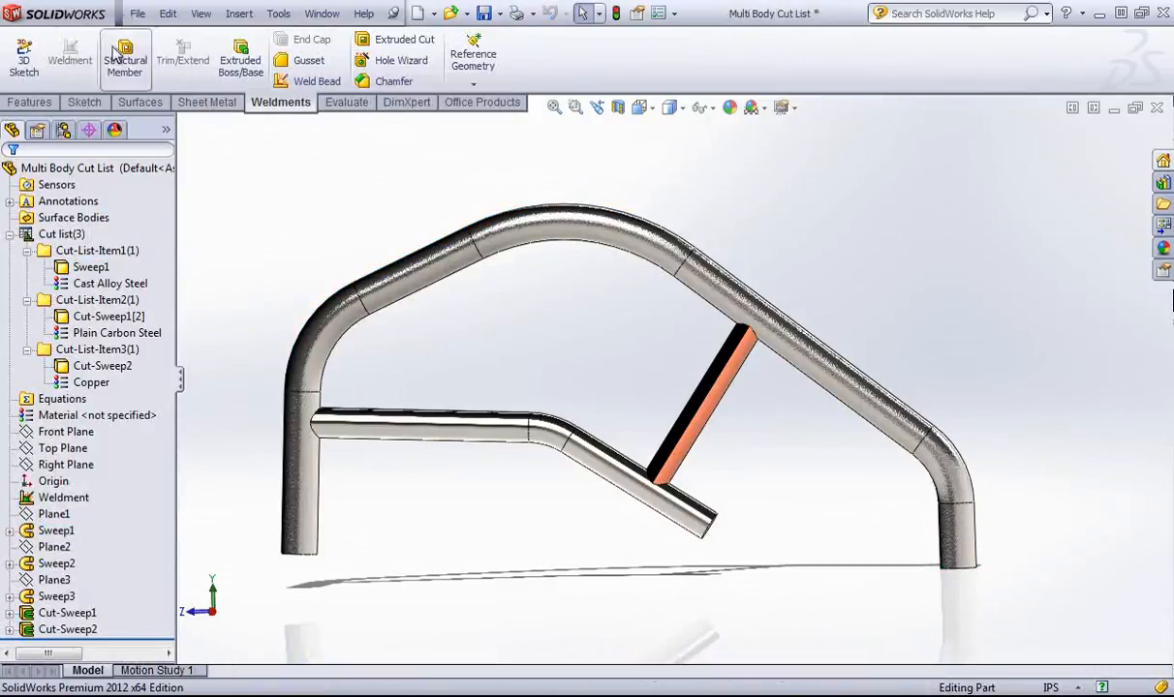
right_click(87, 267)
right_click(66, 249)
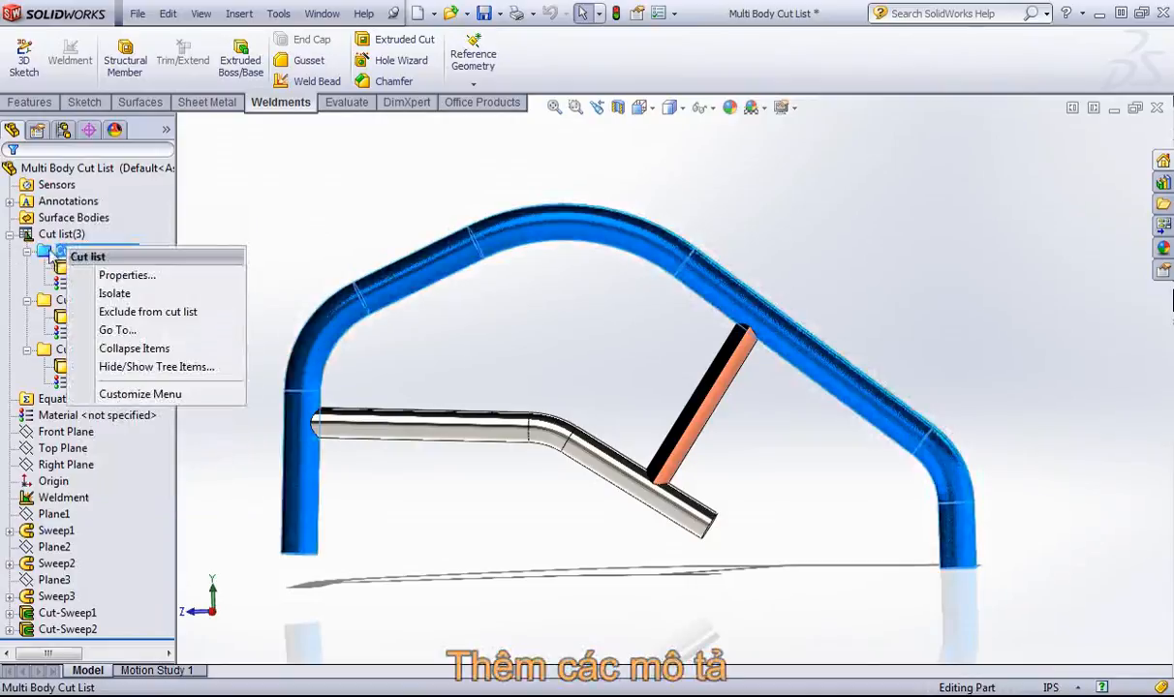
click(127, 276)
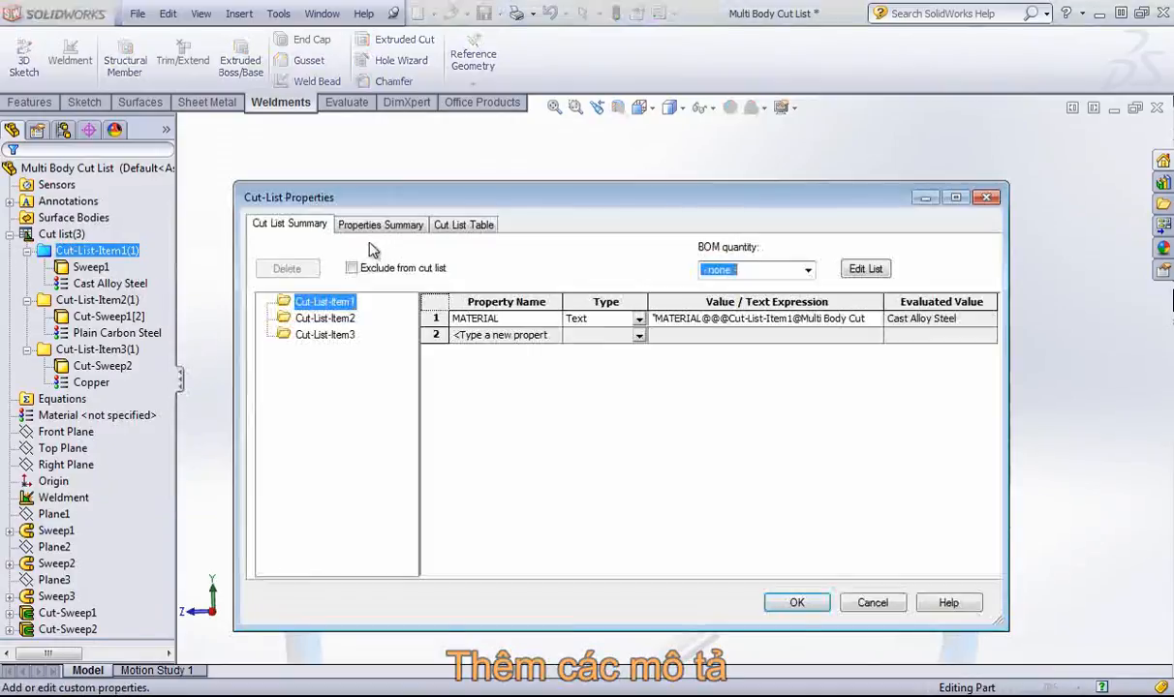
click(521, 334)
click(556, 336)
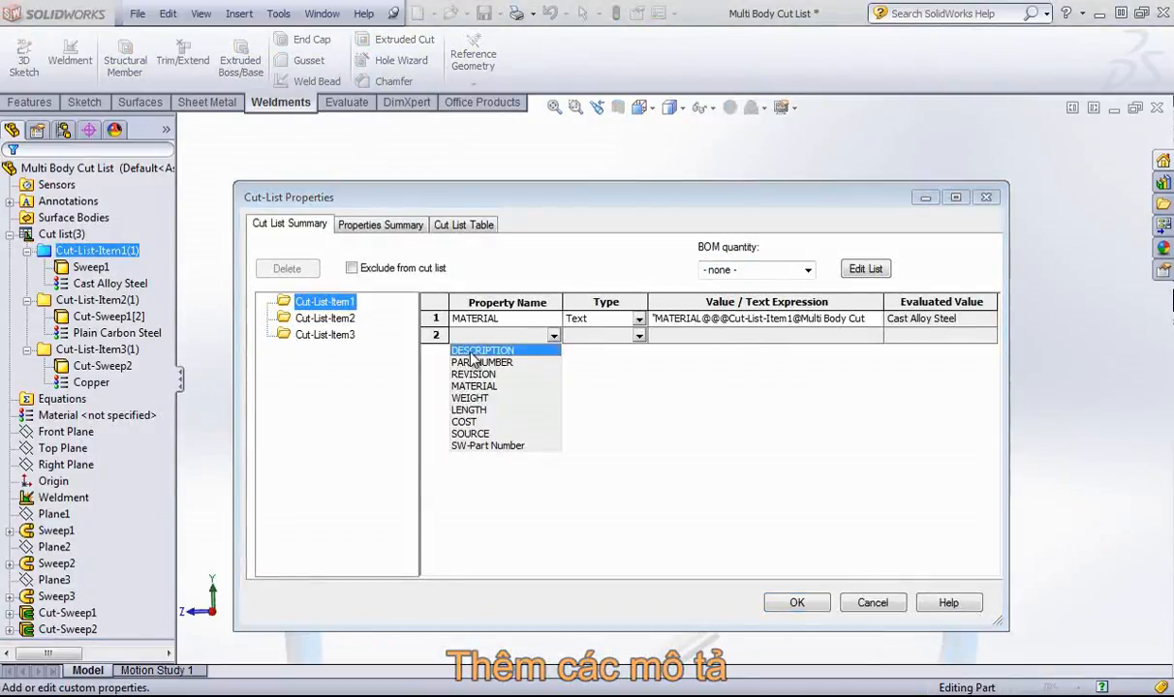
click(479, 351)
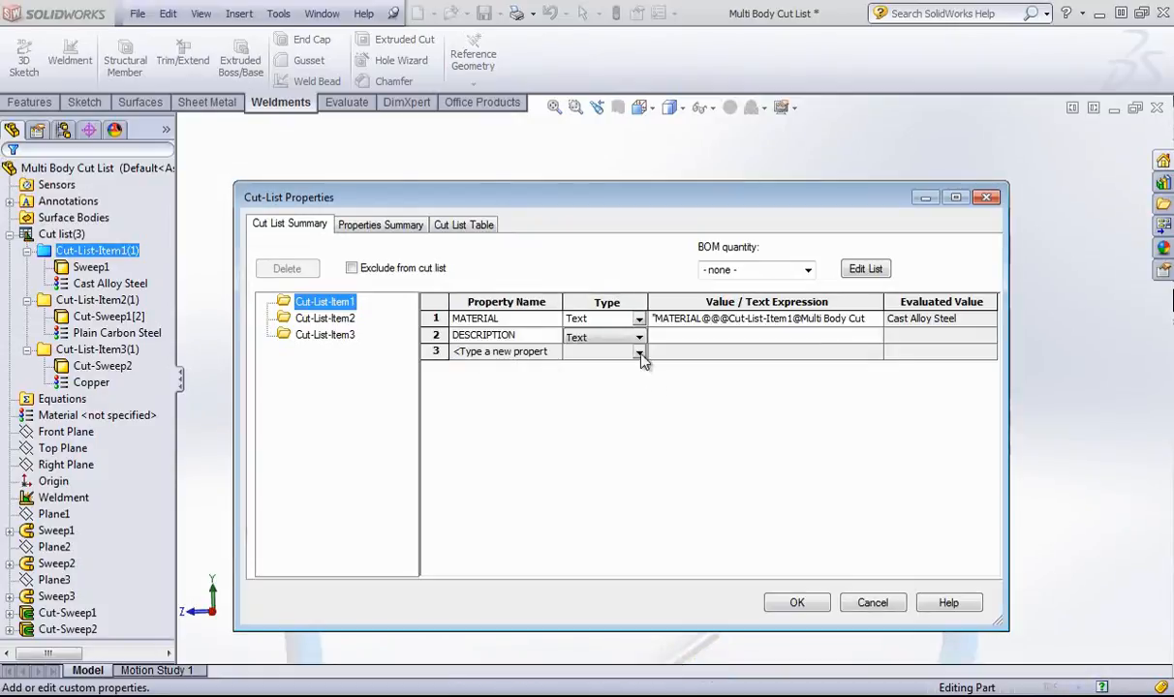
click(698, 335)
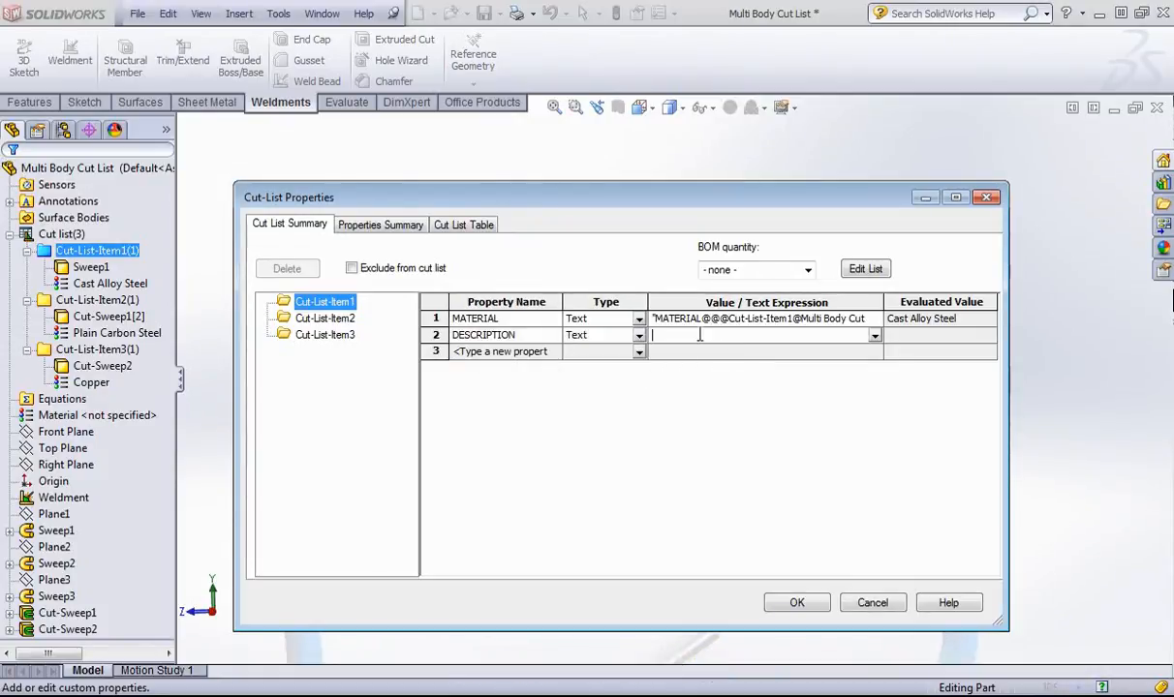
text(Top Tube)
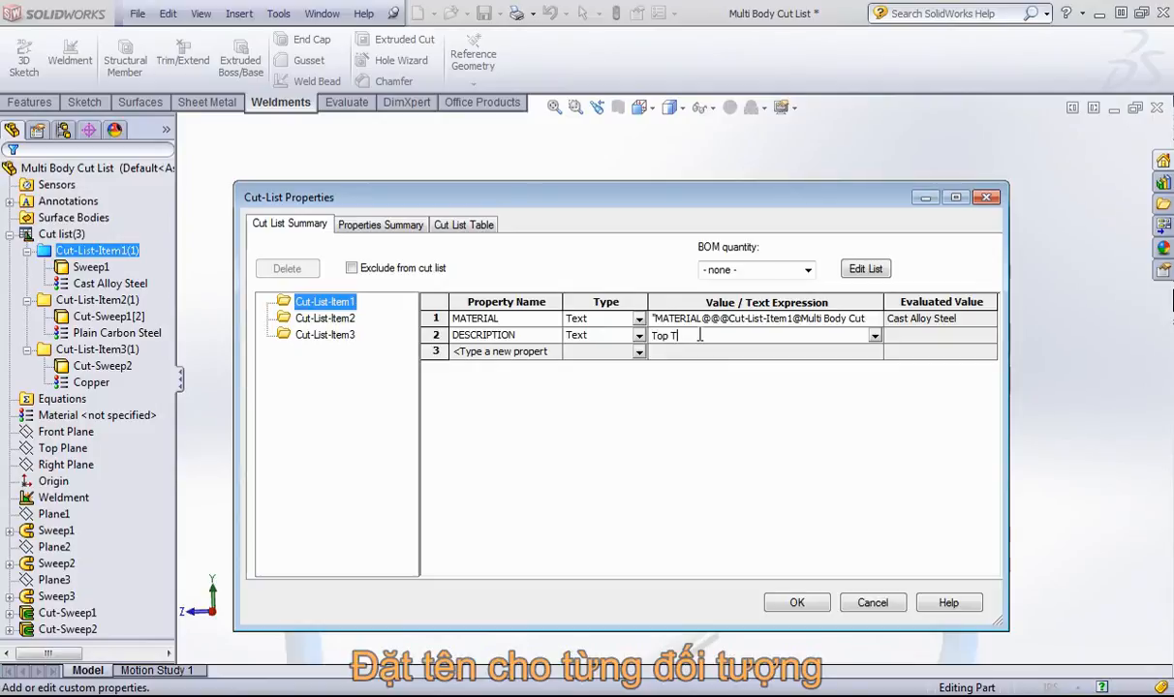
click(796, 602)
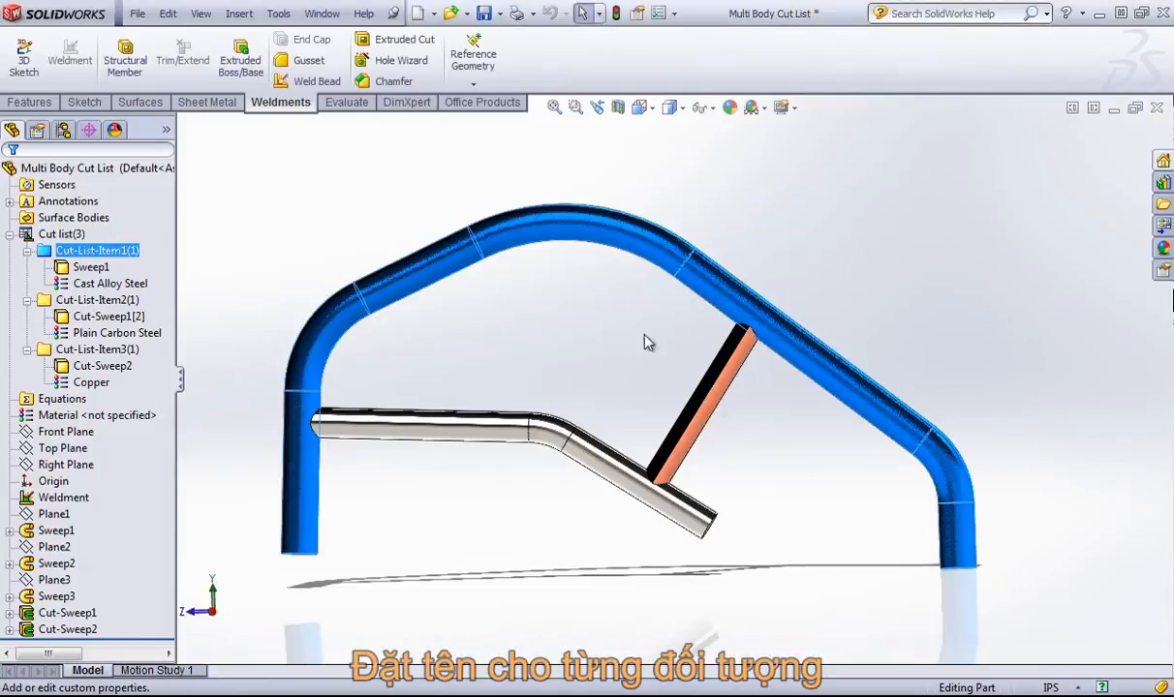
- Add a DESCRIPTION property with the value Bottom Tube to the second cut-list item
right_click(87, 315)
right_click(60, 300)
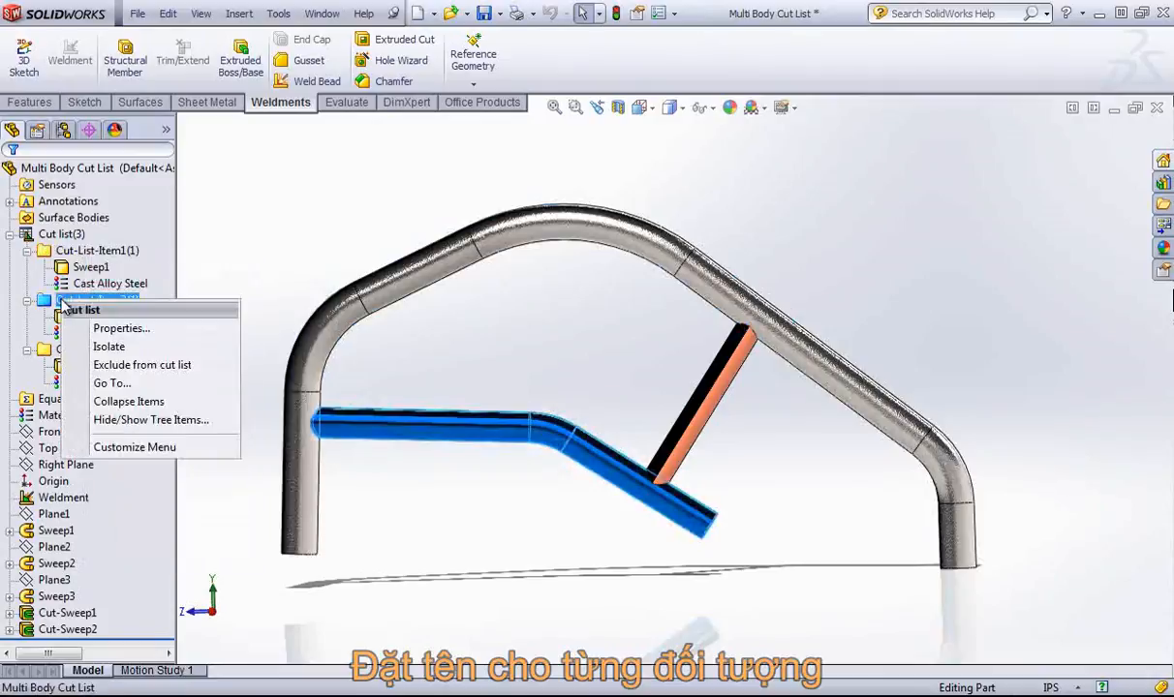
click(114, 329)
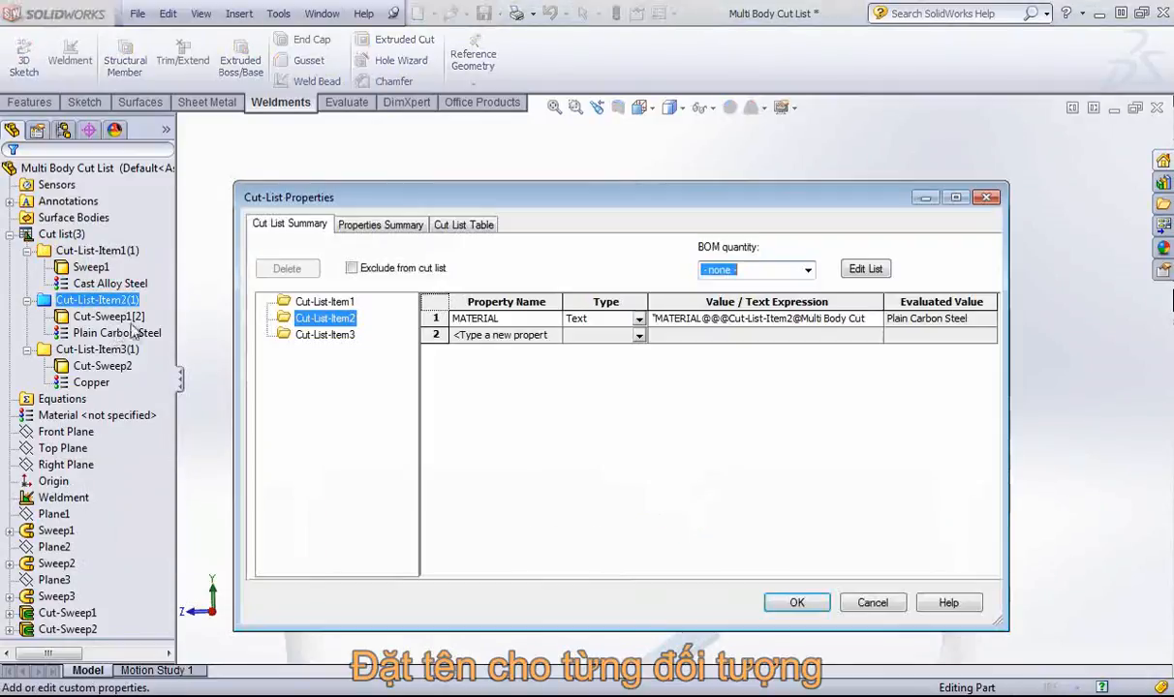
click(540, 336)
click(553, 336)
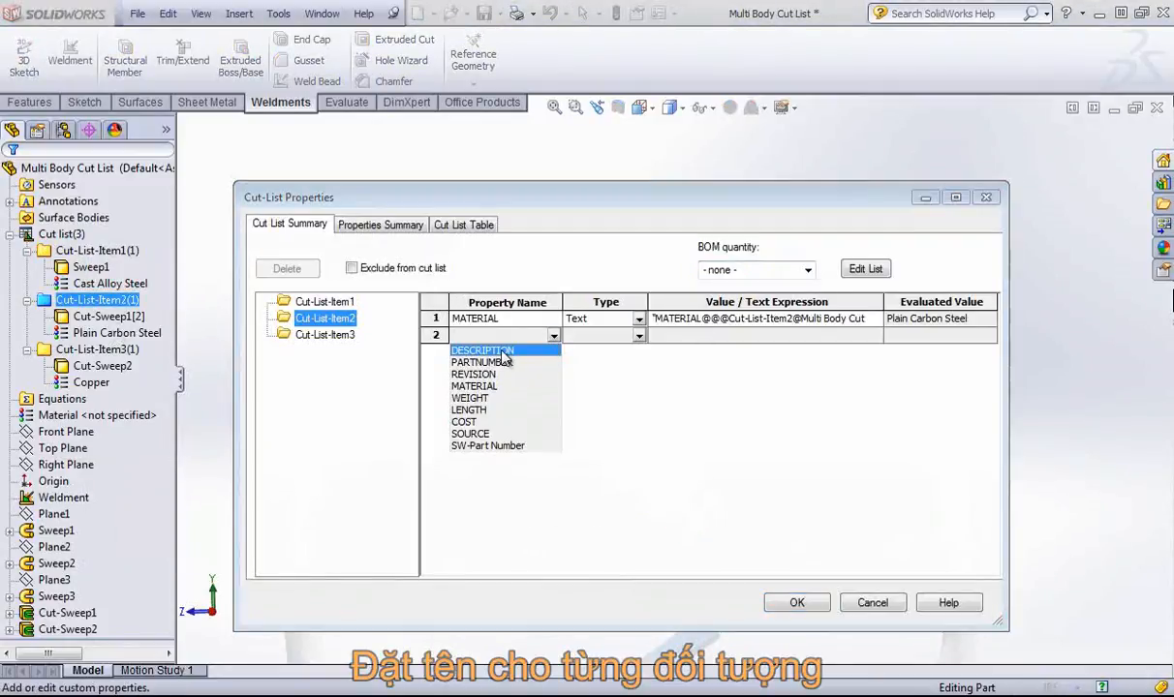
click(502, 352)
click(746, 335)
text(N)
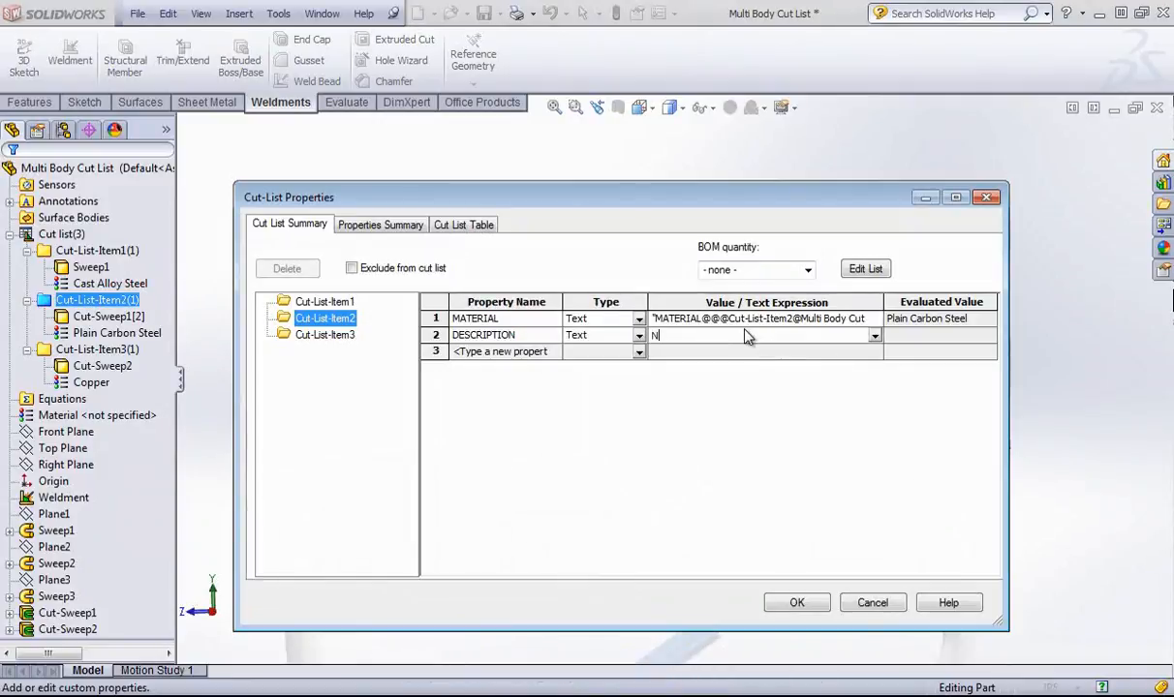
key(BackSpace)
text(Bottom Tube)
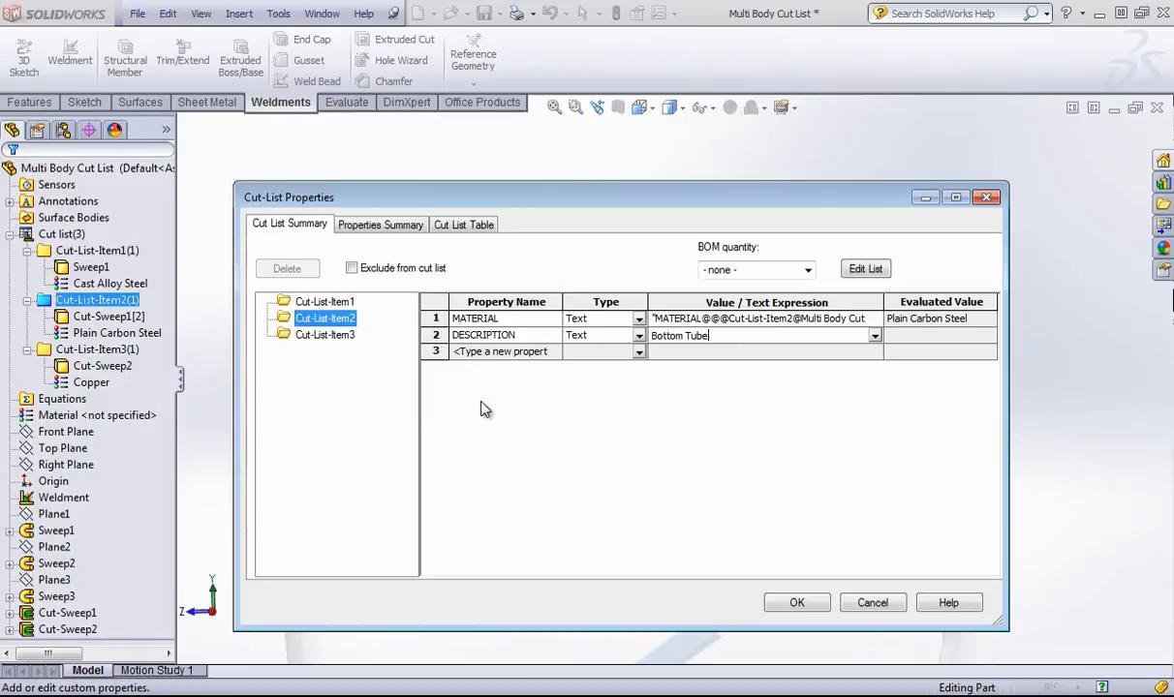
click(796, 603)
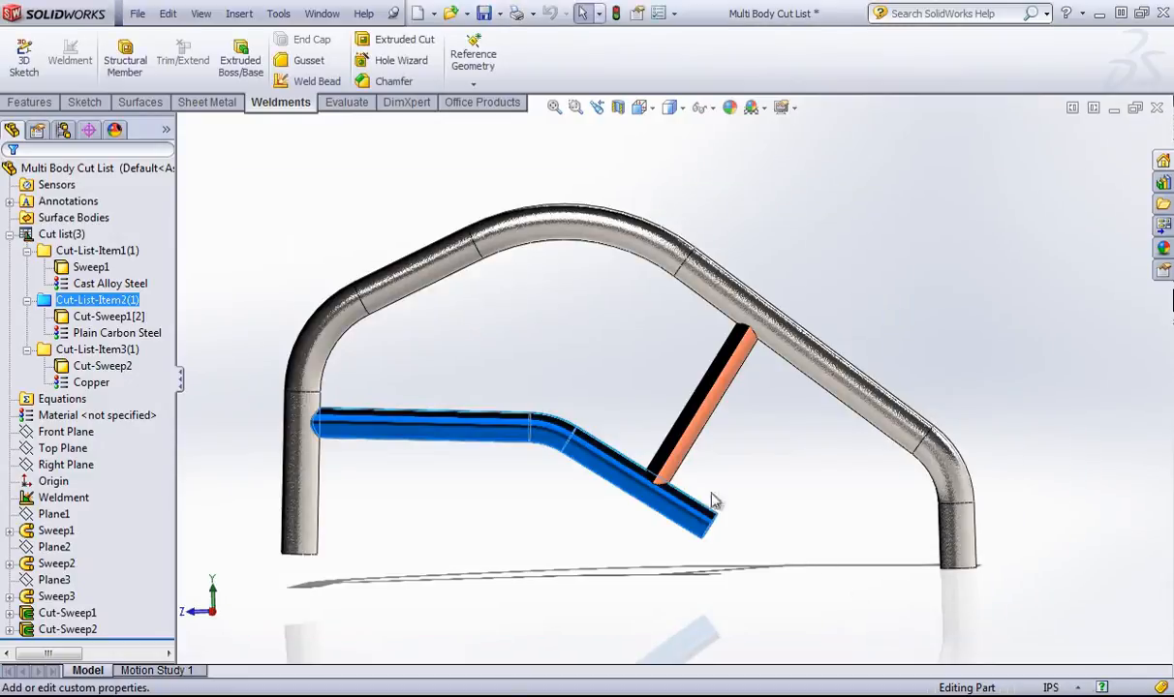
- Add a DESCRIPTION property with the value In Between to the third cut-list item
right_click(88, 348)
click(118, 380)
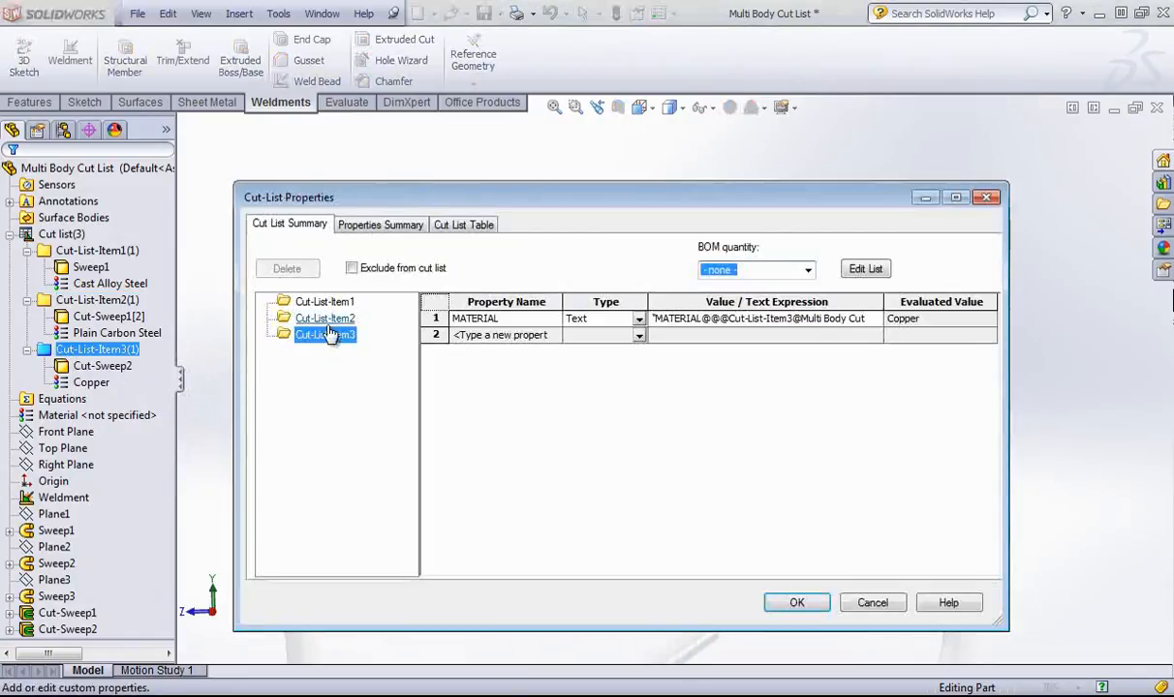
click(550, 337)
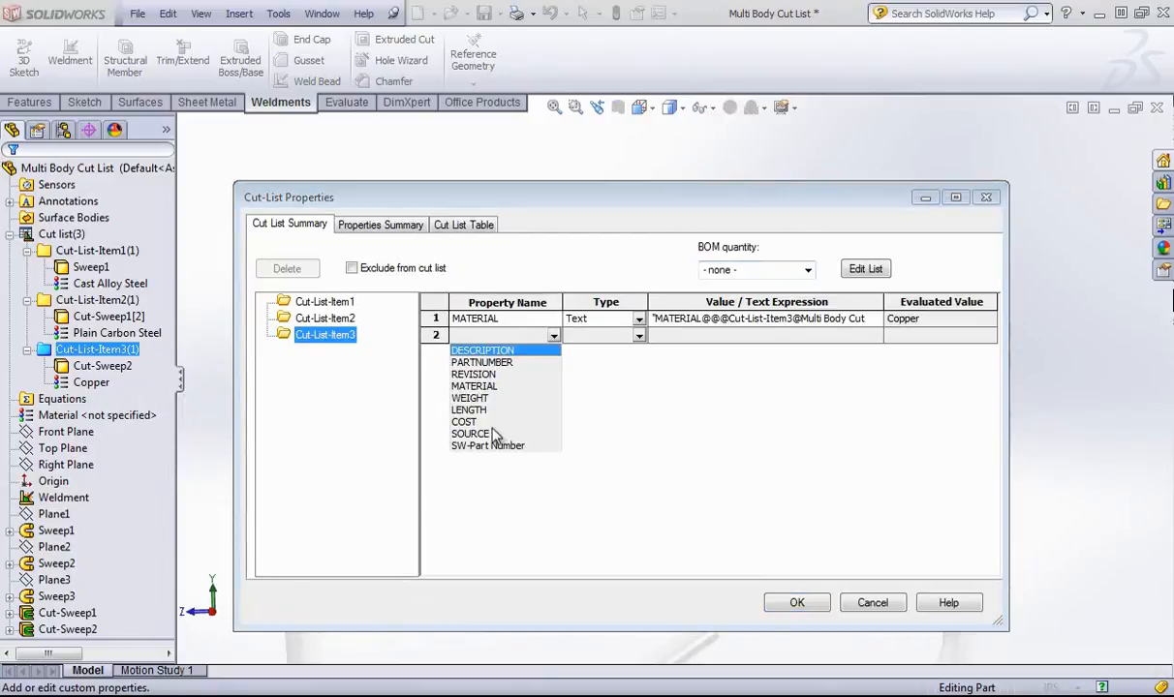
click(484, 351)
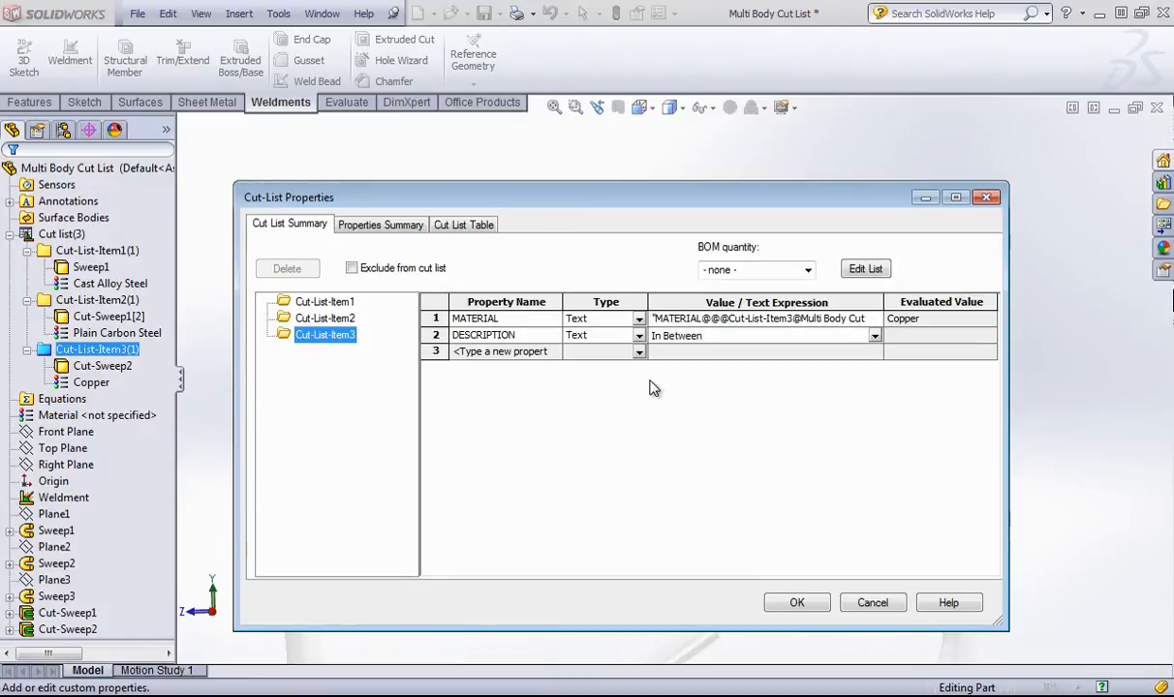
- Review the properties of each of the three cut-list items and accept the cut-list properties
click(320, 320)
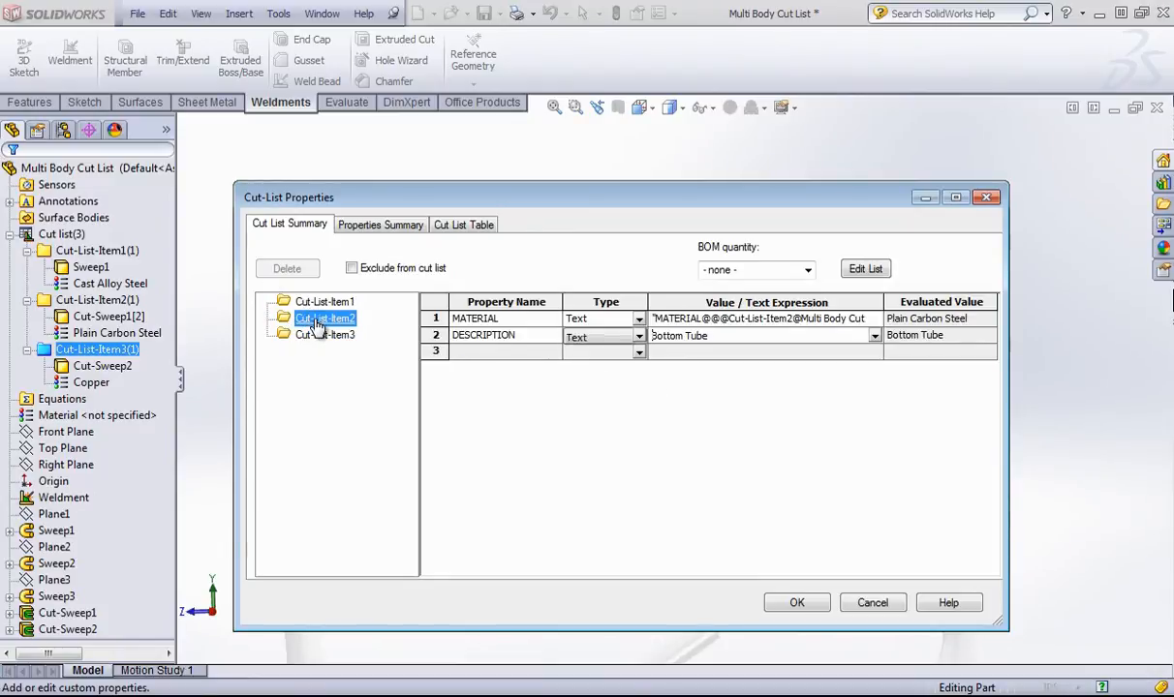
click(329, 334)
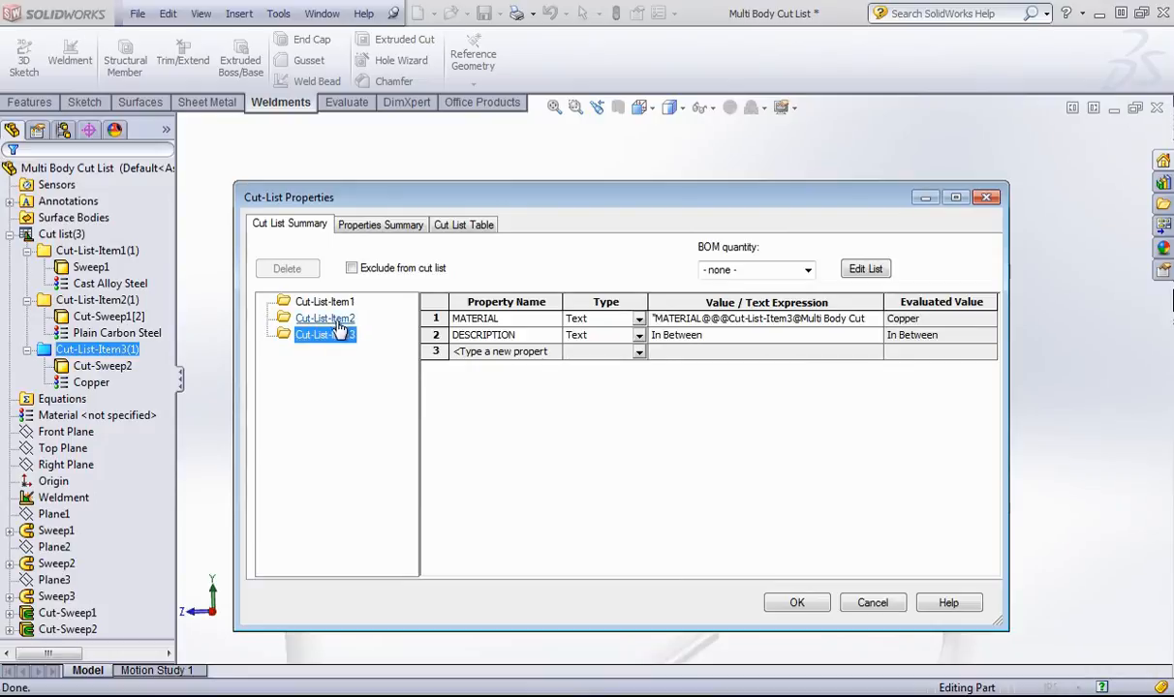
click(327, 319)
click(324, 302)
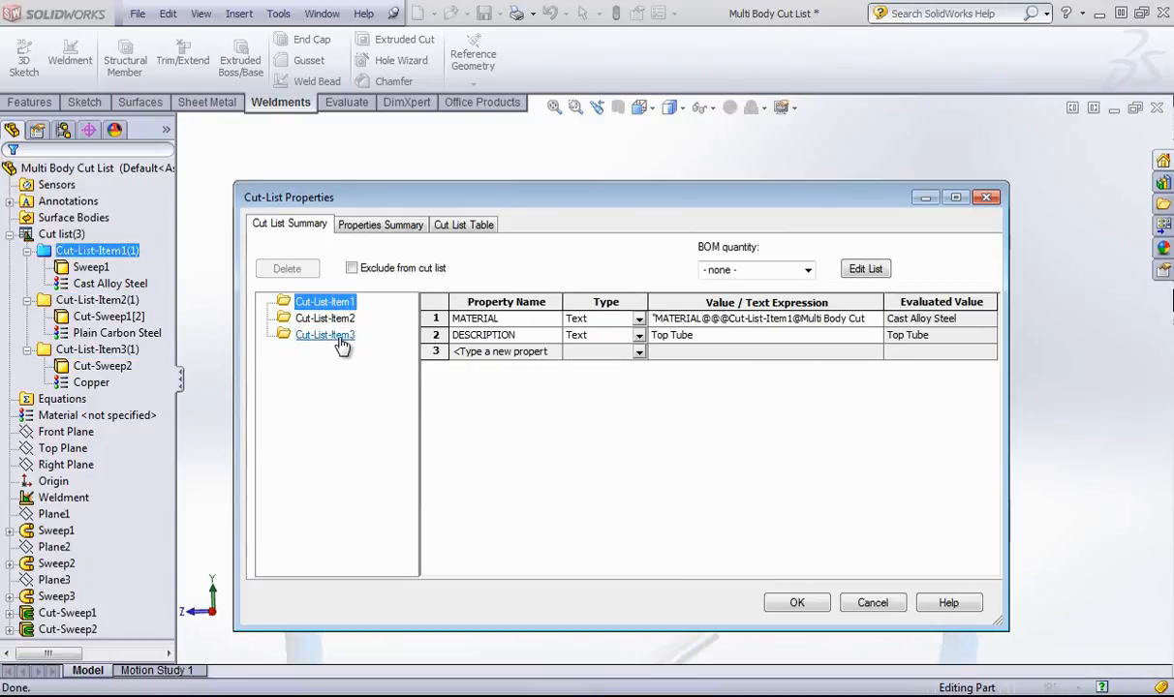
click(329, 335)
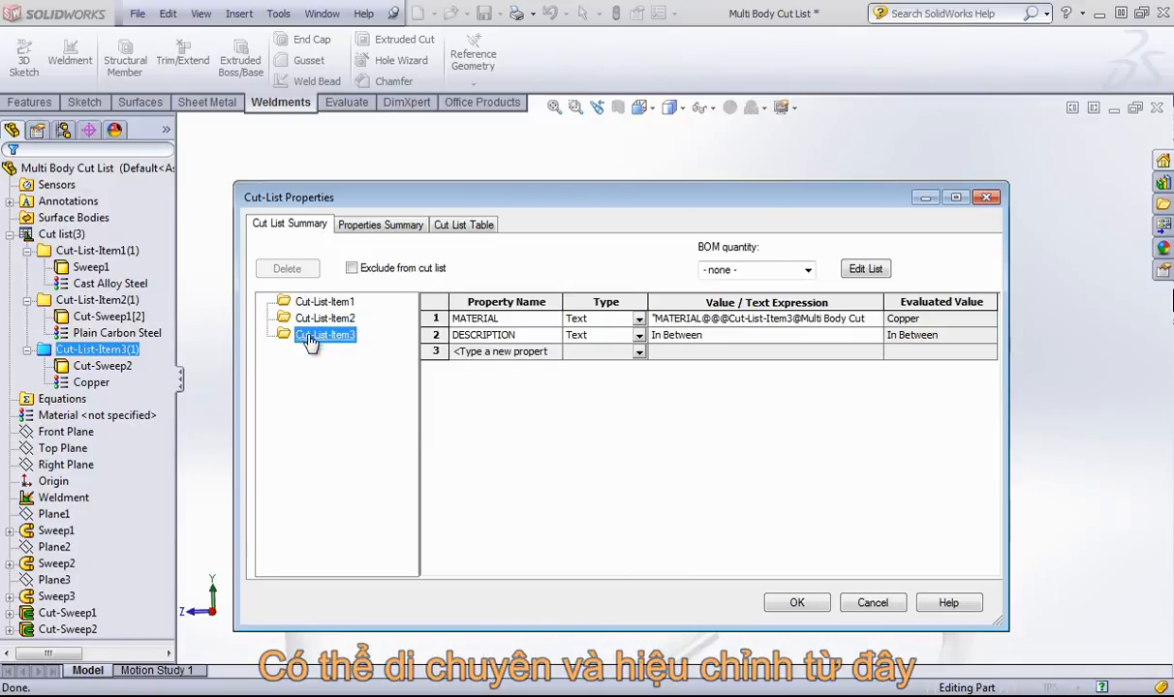
click(885, 597)
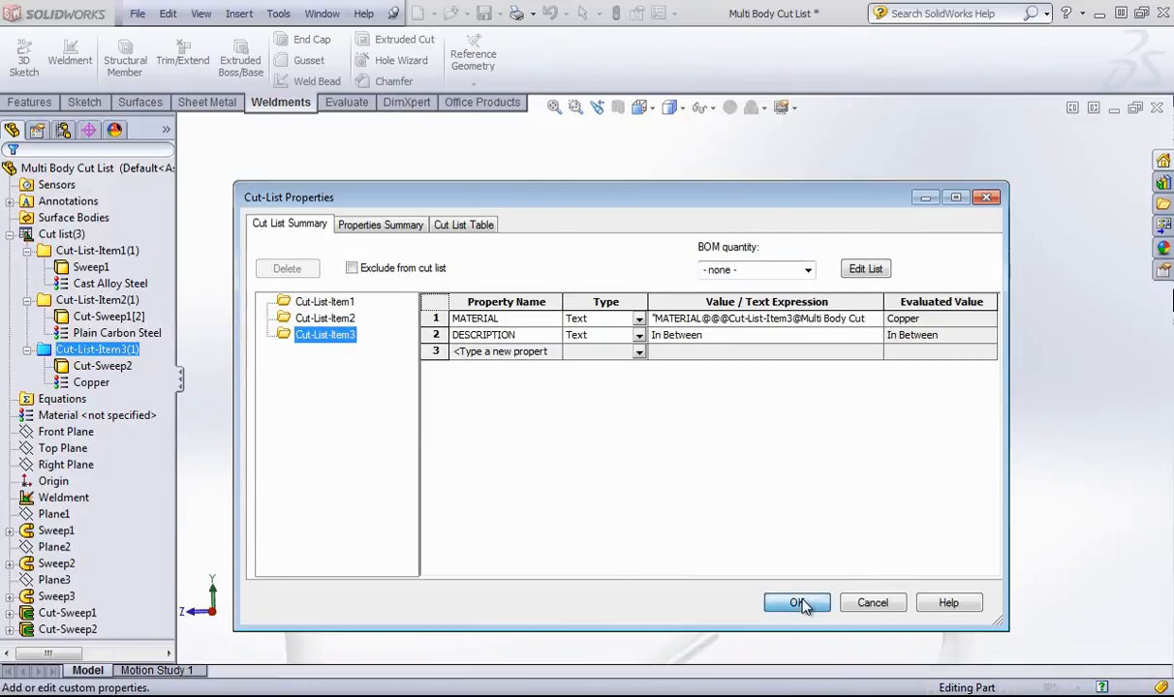
click(796, 603)
- Switch to the drawing and insert a column to the right of the Material column in the weldment cut list table
click(322, 14)
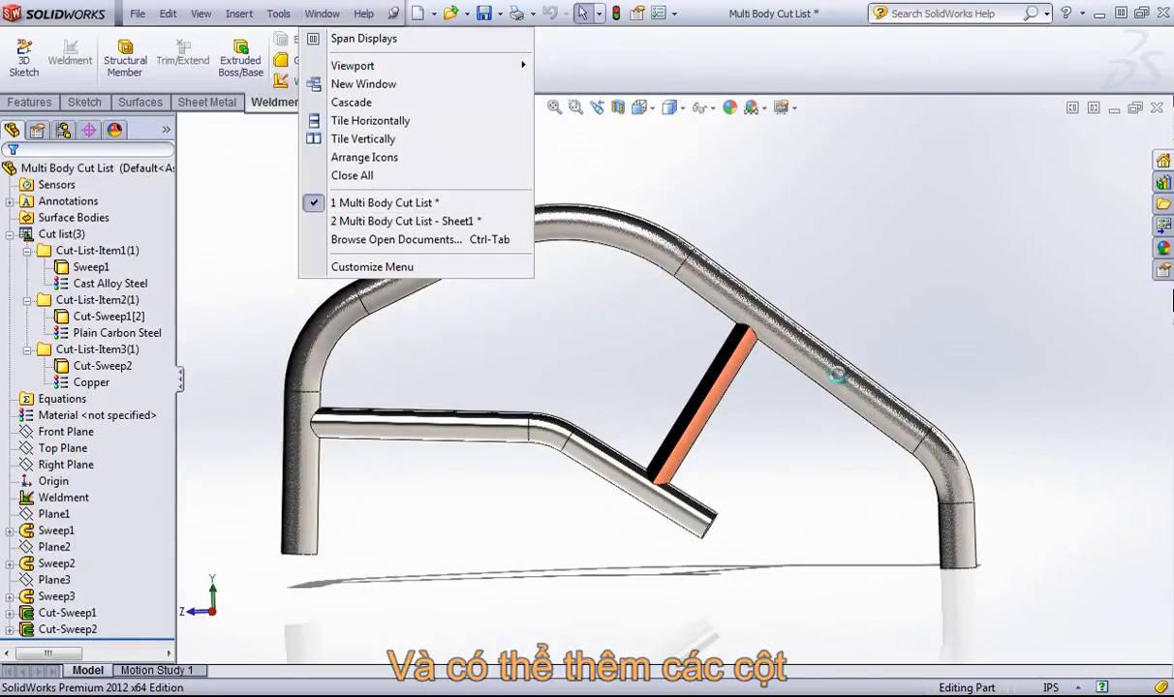
click(382, 222)
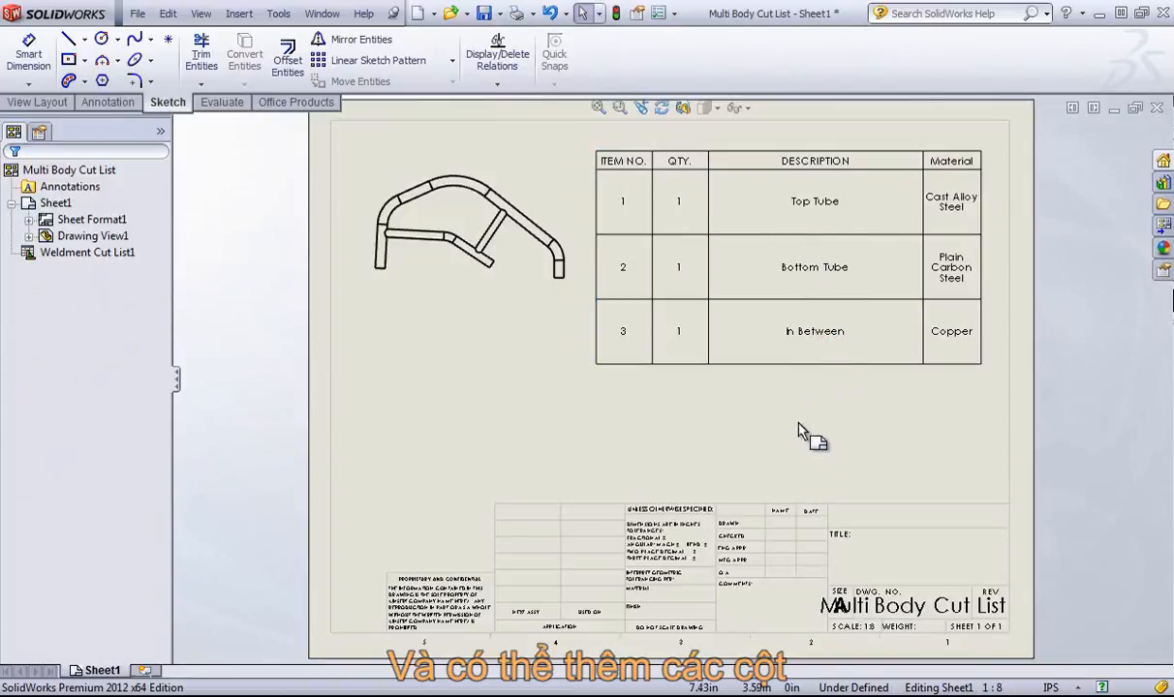
click(939, 150)
right_click(938, 152)
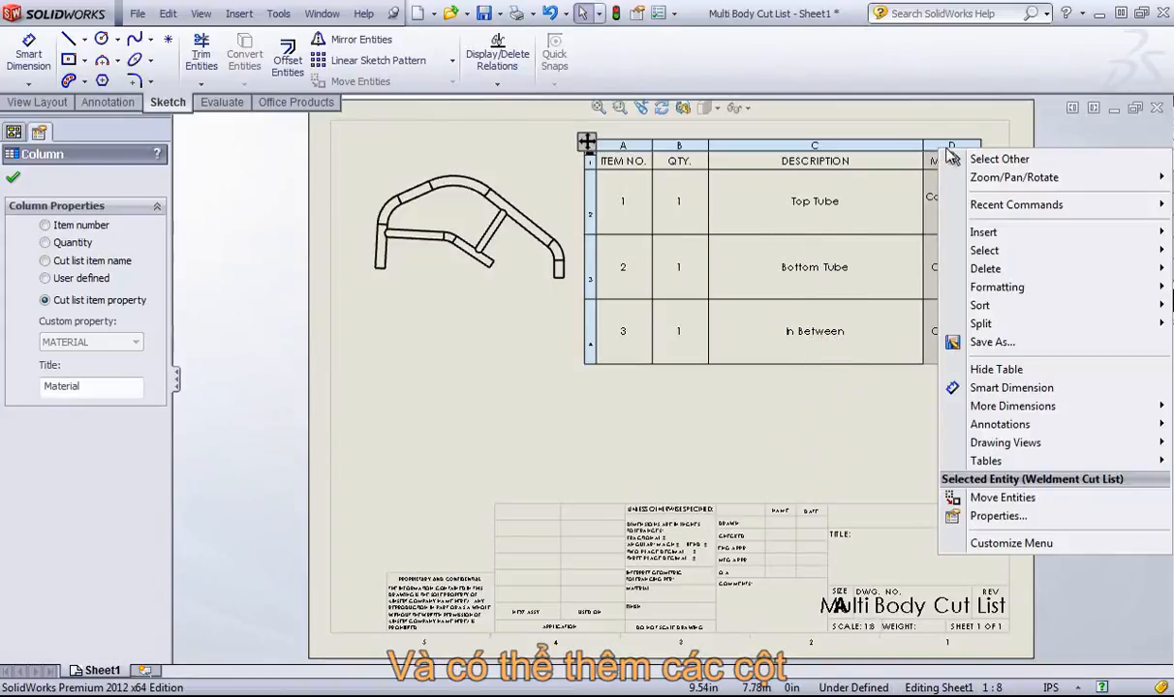
mouse_move(1008, 238)
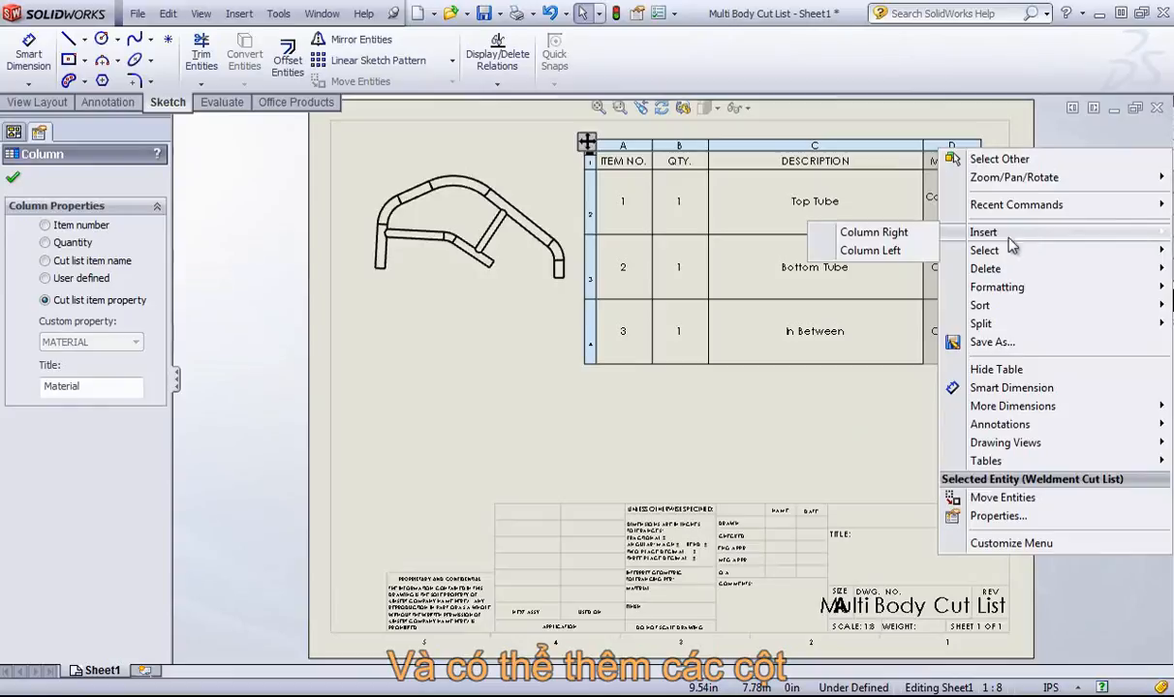
click(865, 233)
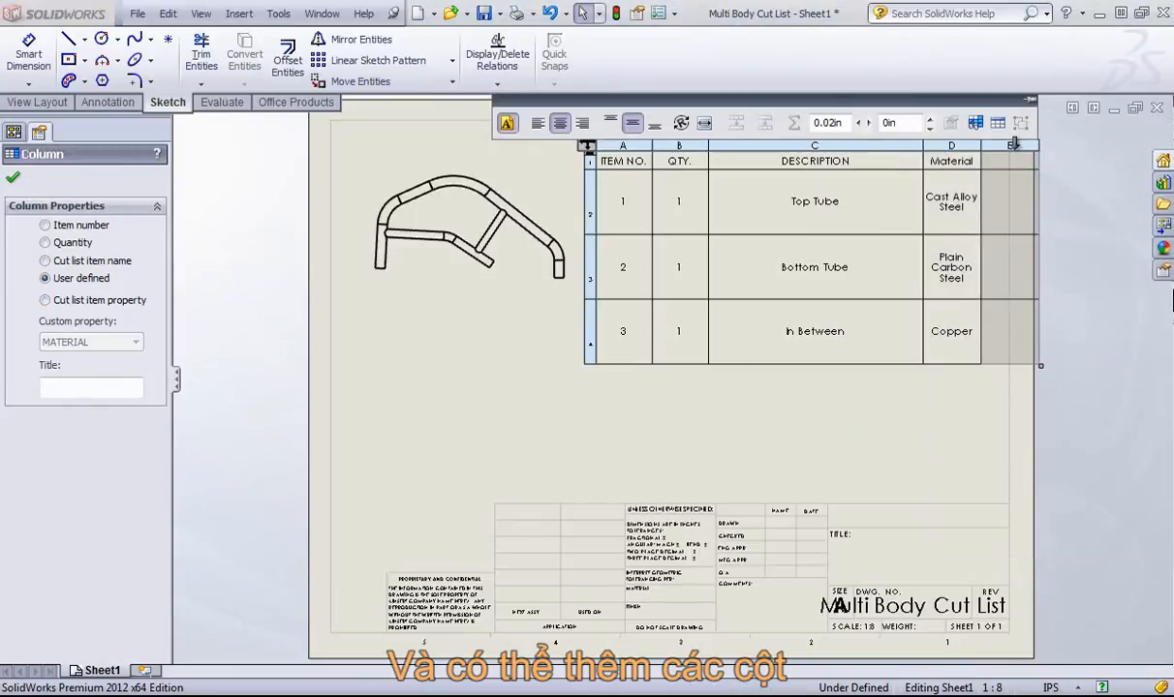
- Set the new column to the cut list item property UNIT_OF_MEASURE and accept the column properties
click(44, 302)
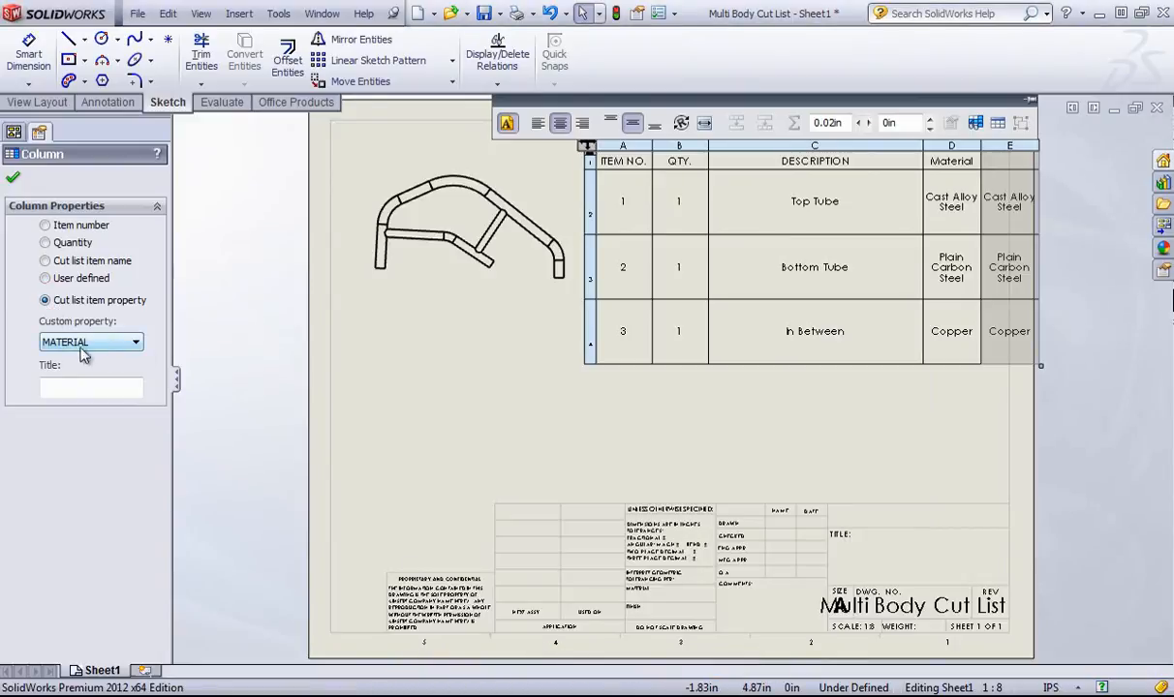
click(83, 343)
click(79, 380)
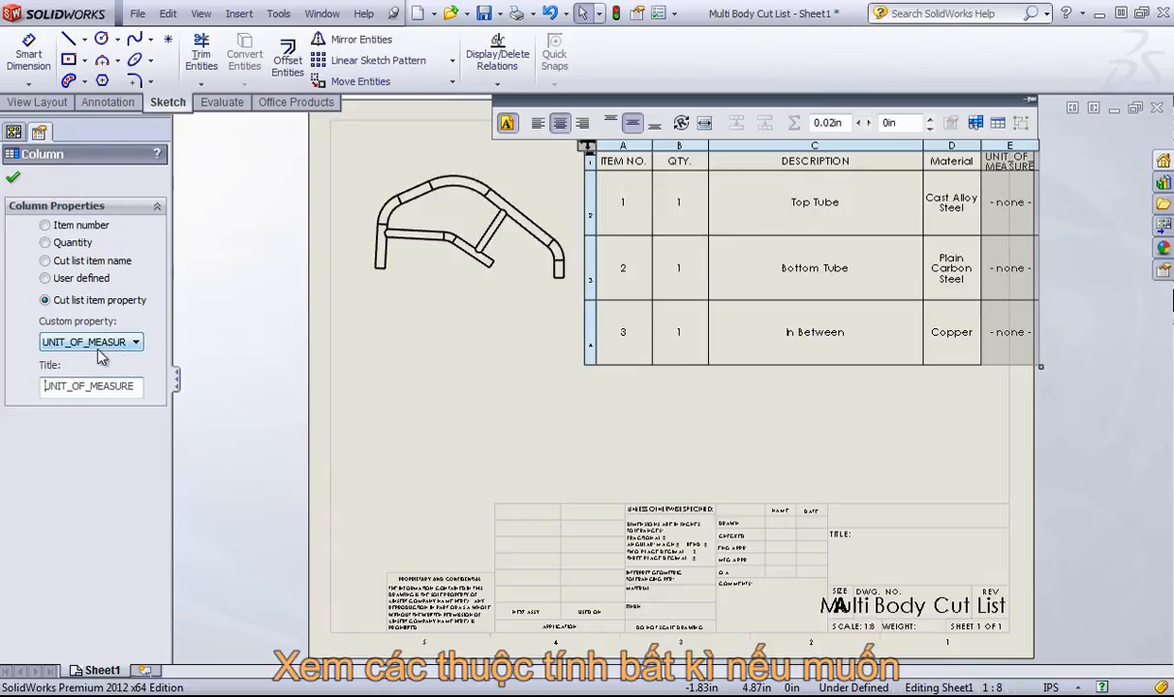
click(14, 177)
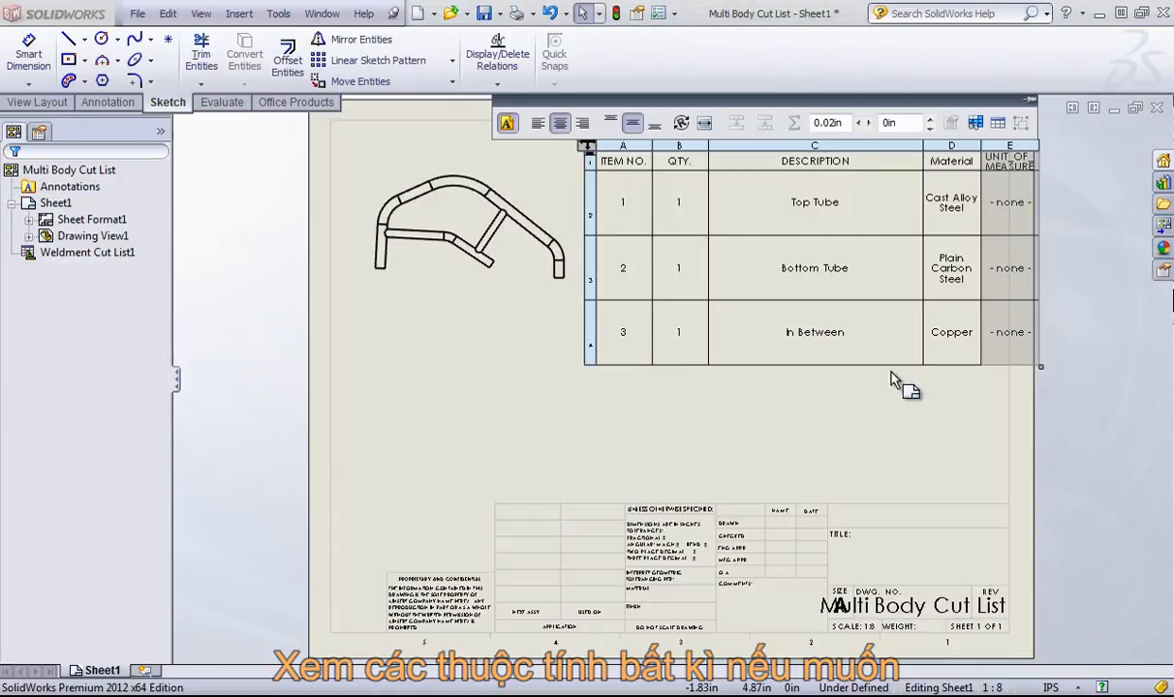
click(1014, 144)
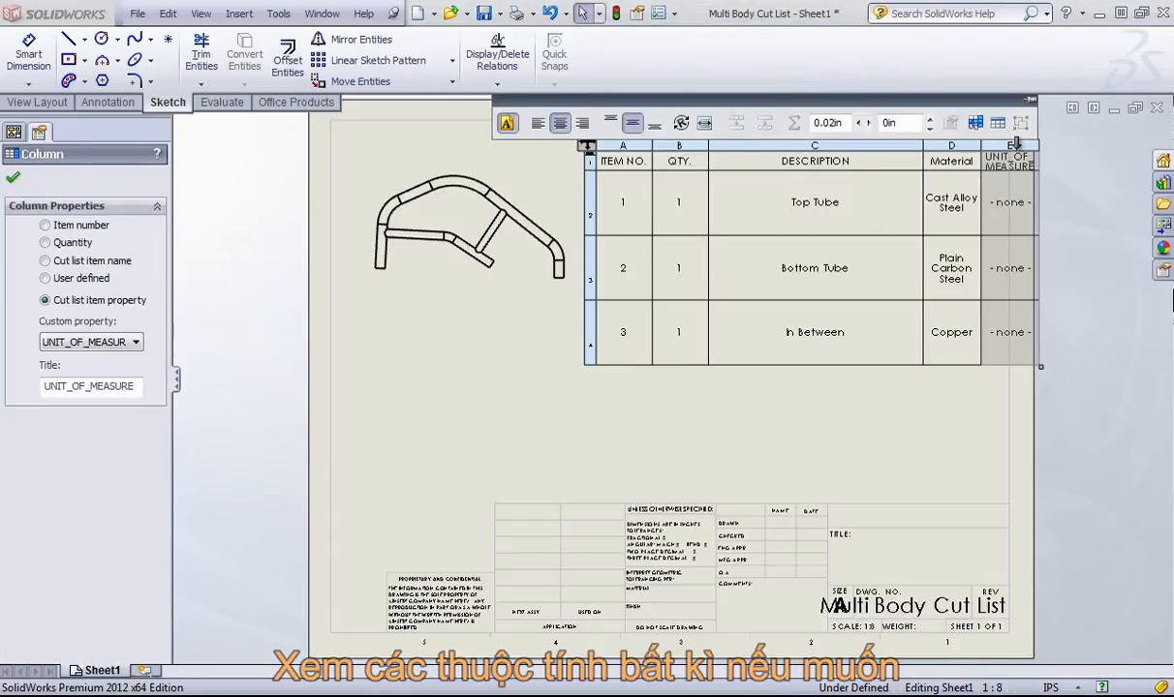
click(13, 178)
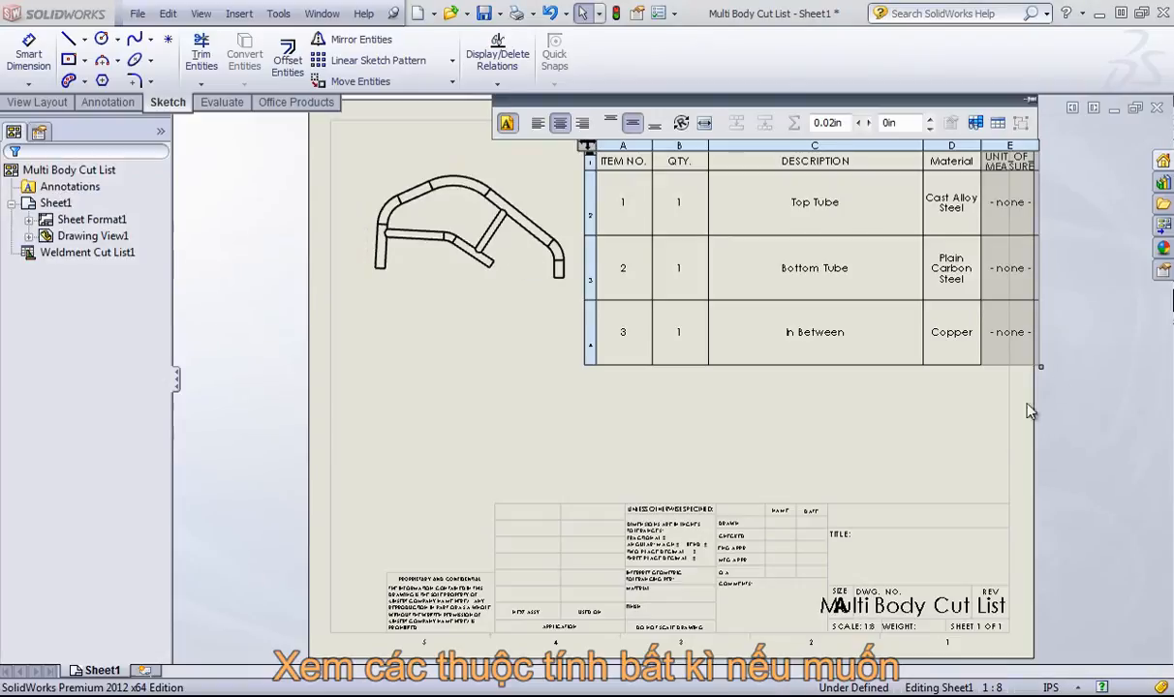
- Delete the UNIT_OF_MEASURE column from the weldment cut list table
click(1010, 145)
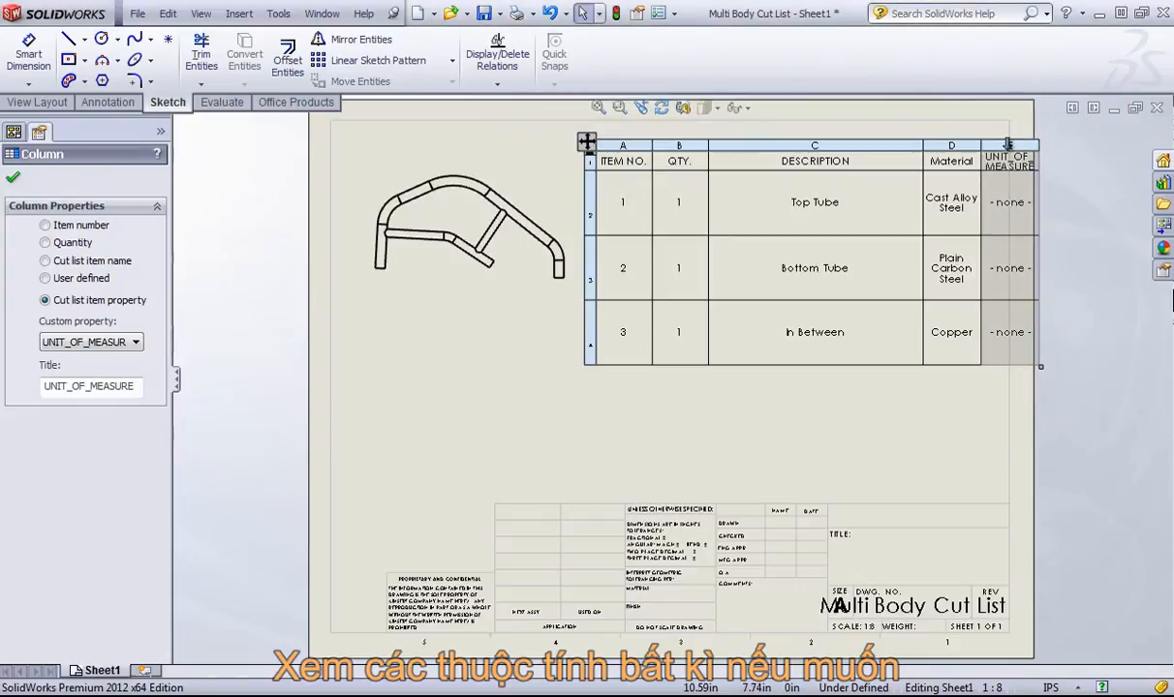
right_click(1010, 153)
mouse_move(962, 272)
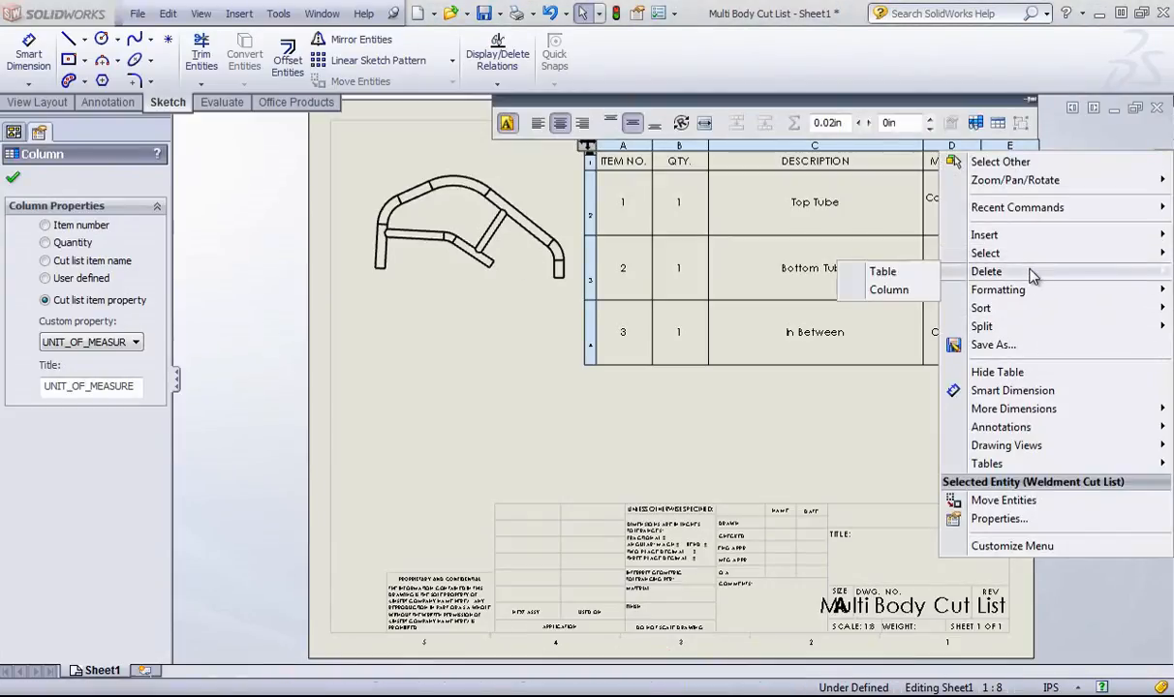
click(885, 291)
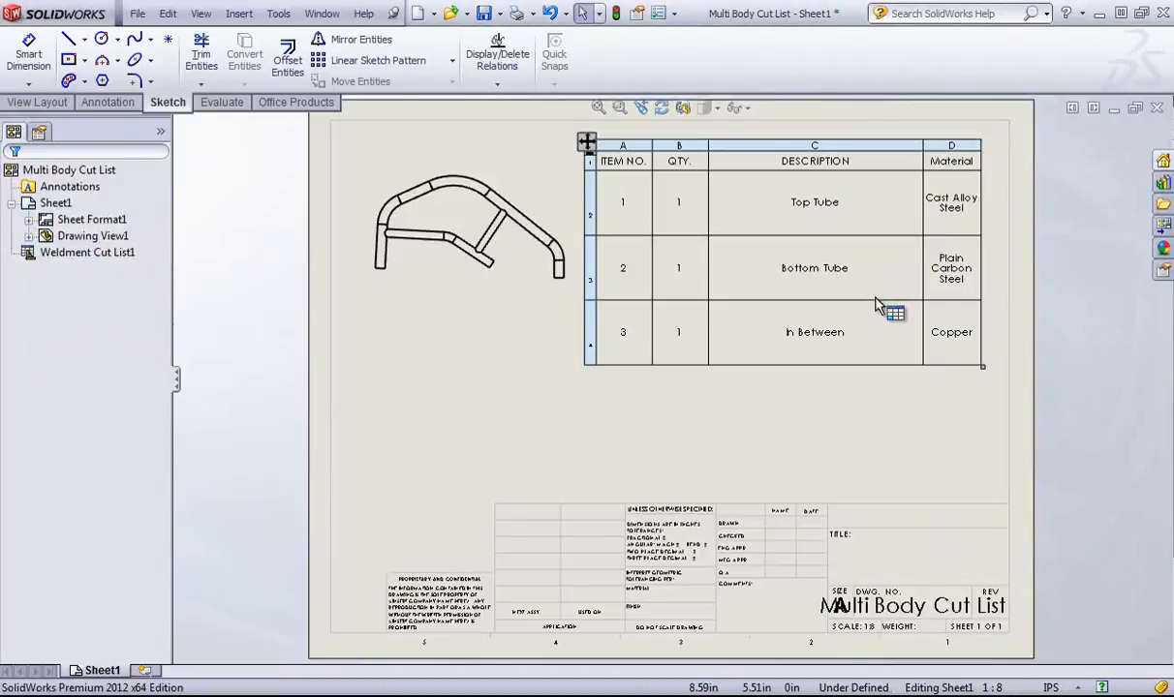
click(831, 419)
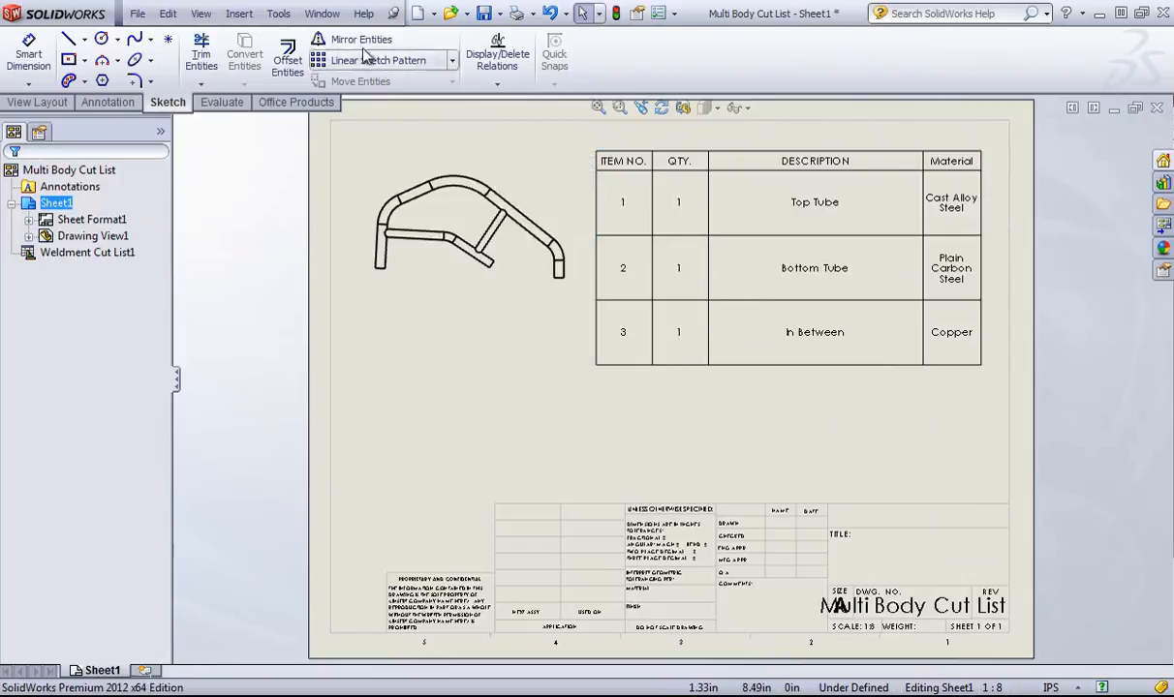
- Switch back to the part and create one copy of the top tube body, moved about 9.44 in upward along Y
click(322, 14)
click(388, 184)
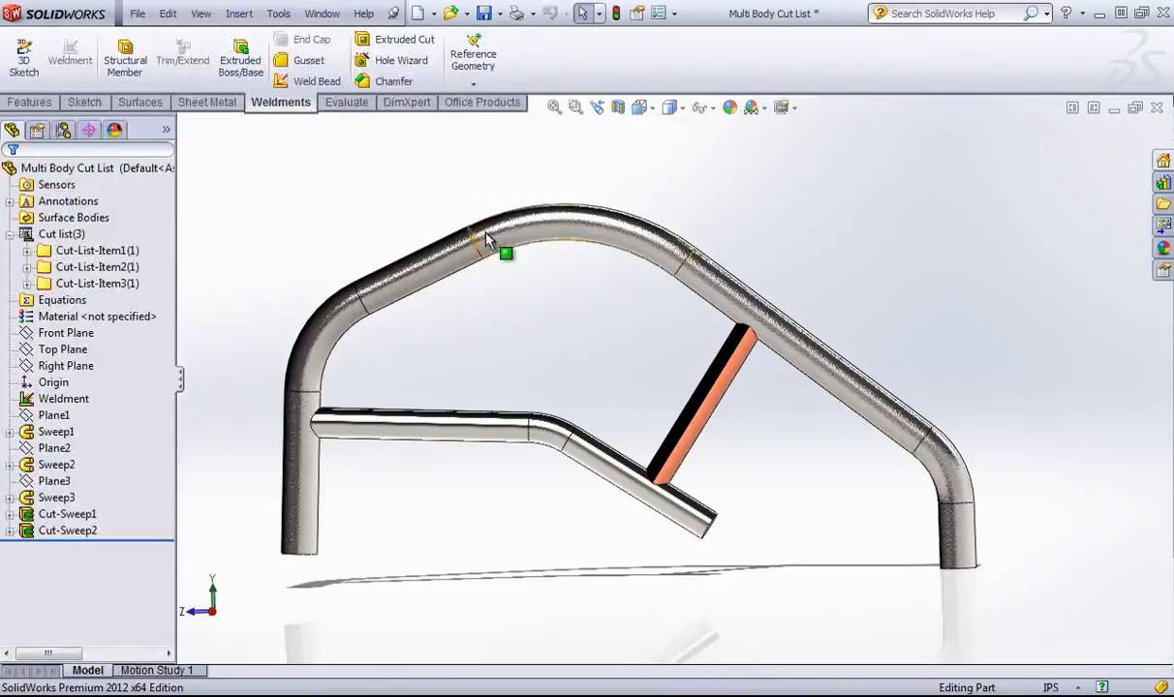
click(29, 102)
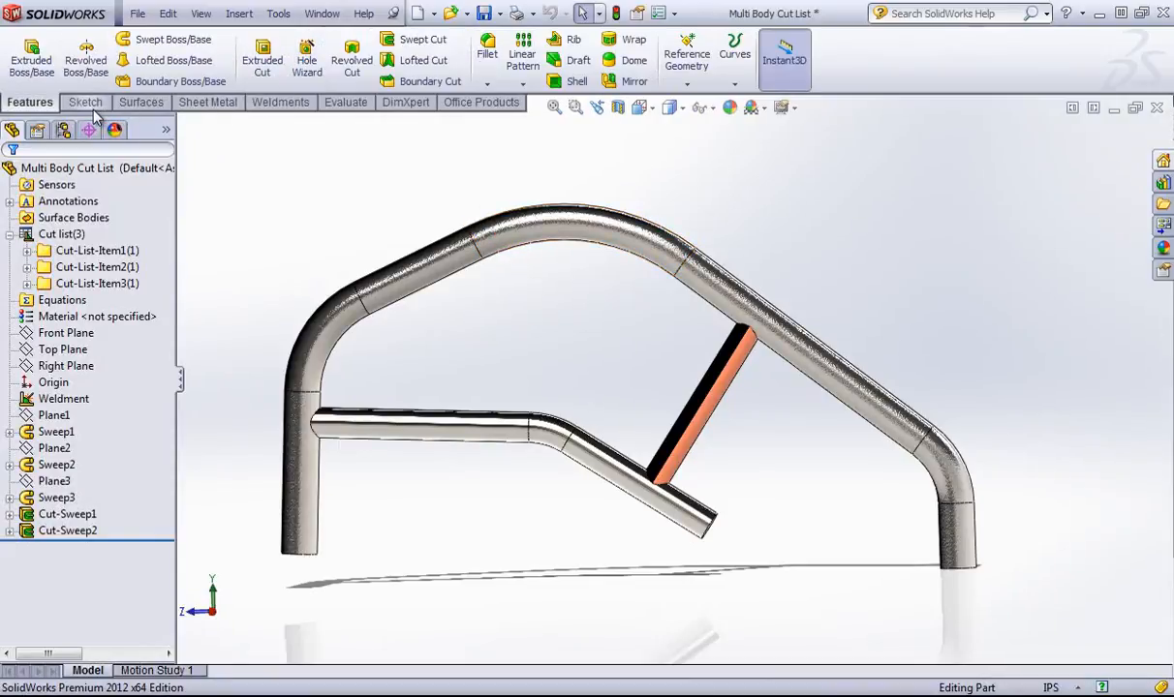
click(141, 103)
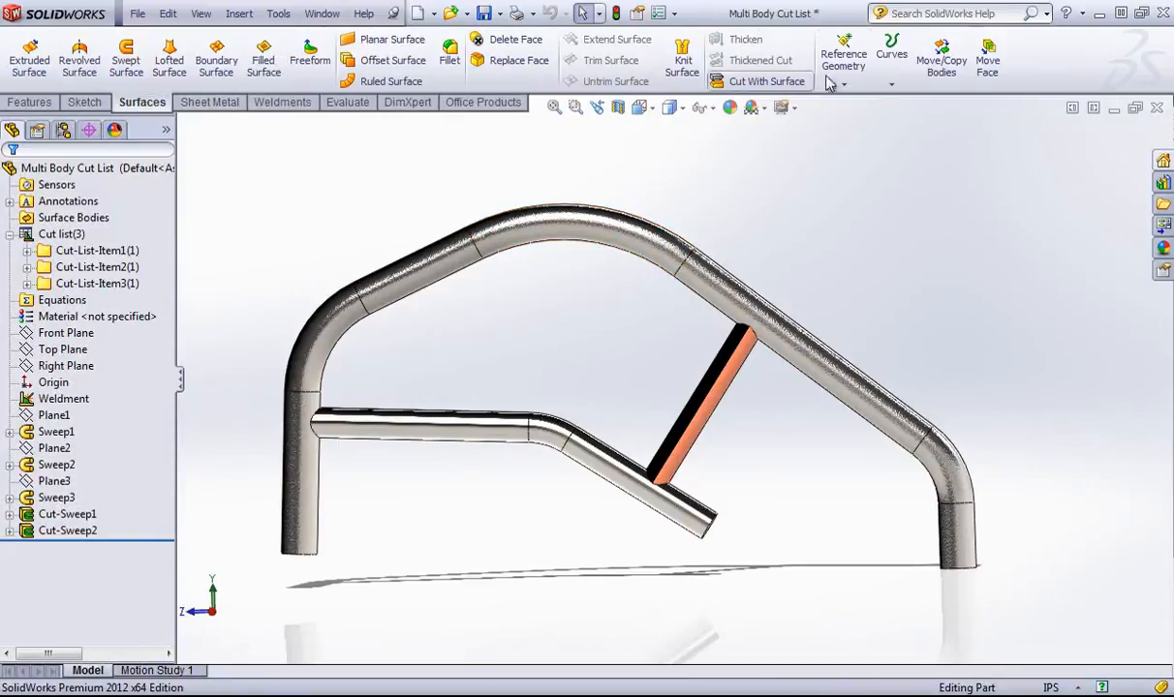
click(935, 60)
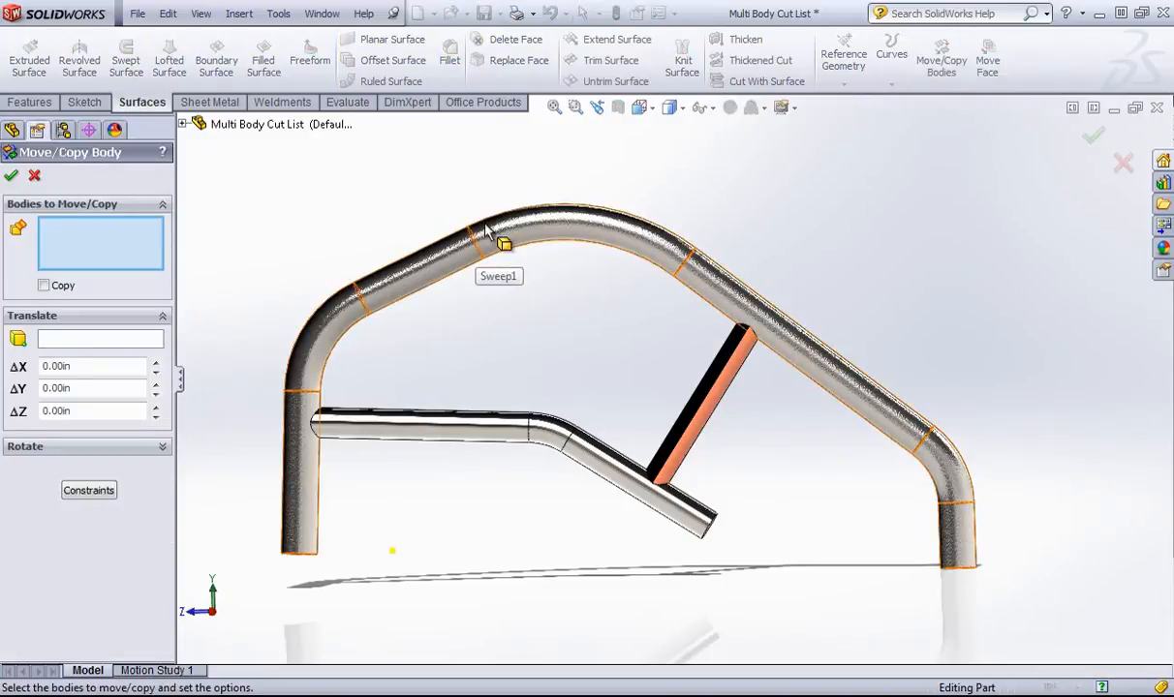
click(480, 248)
scroll(565, 276, up, 1)
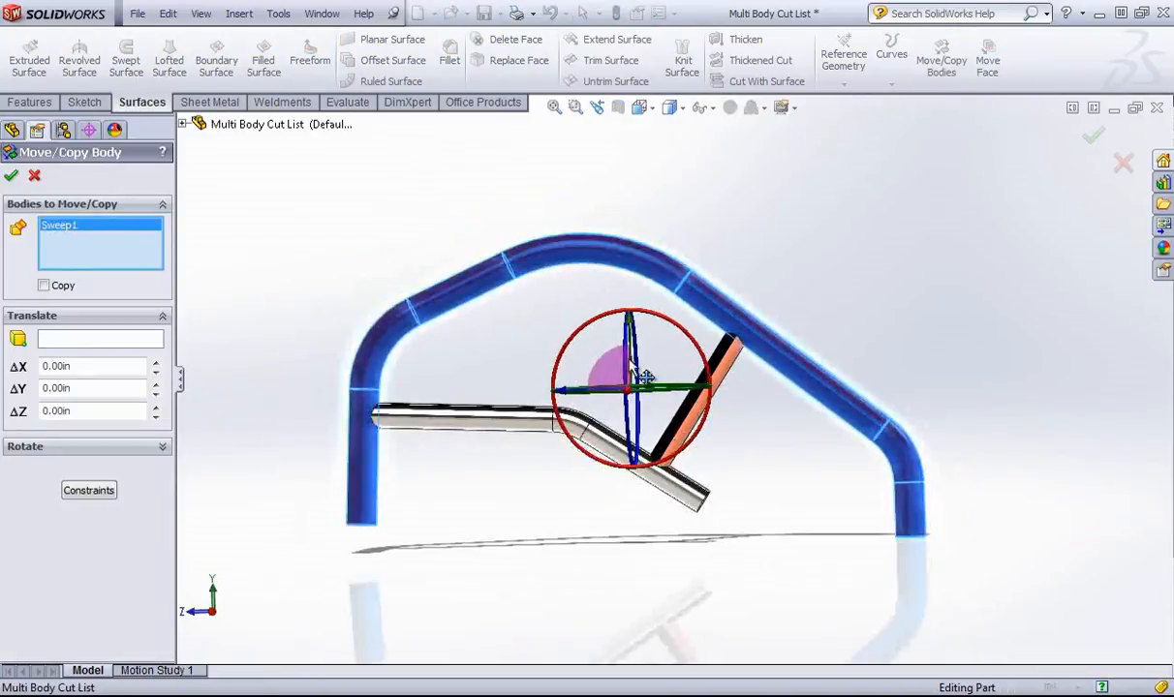
drag(632, 327, 631, 84)
click(43, 285)
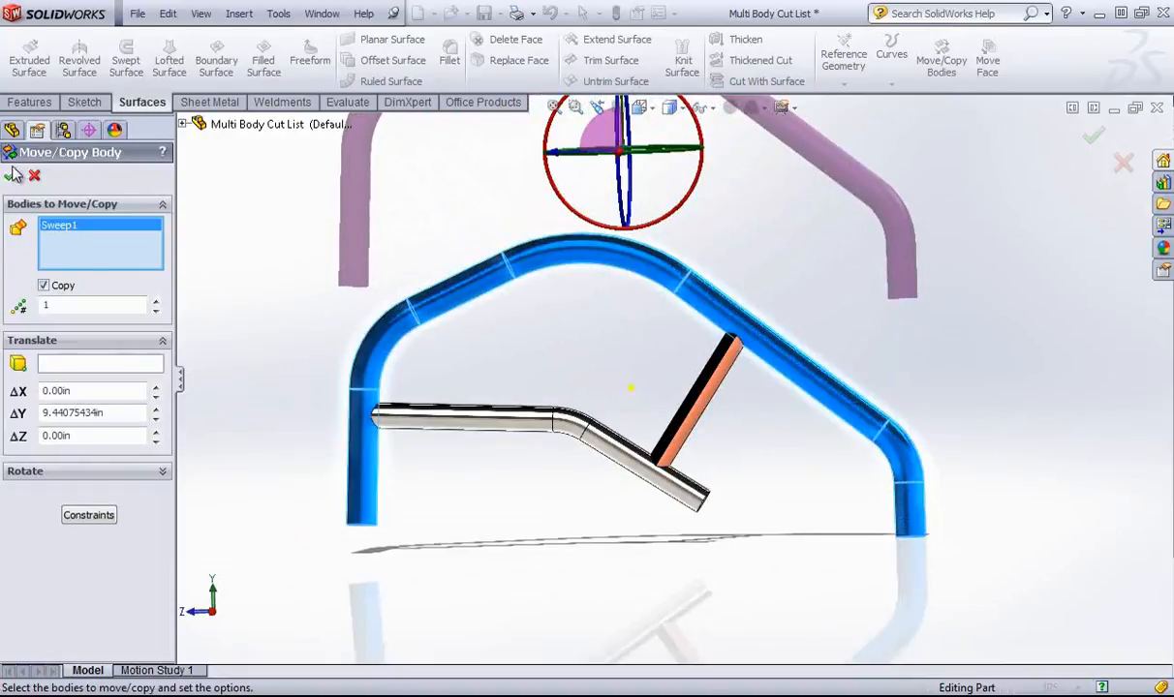
click(11, 175)
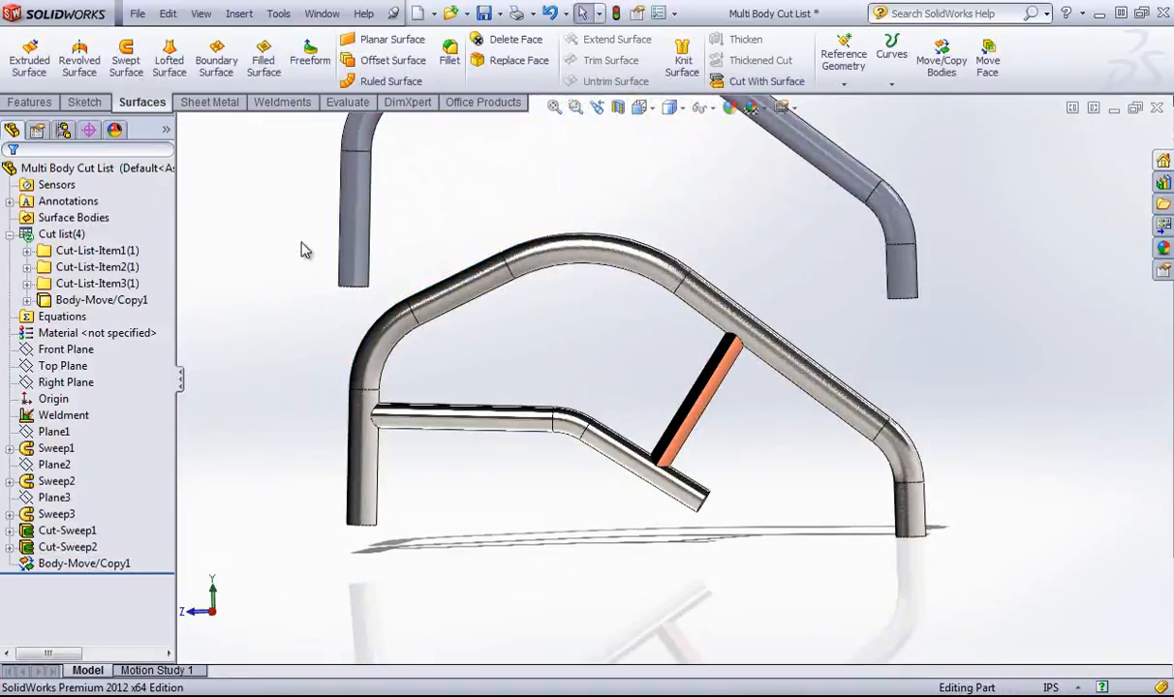
- Update the part's cut list and examine the bodies grouped under the first cut-list item
right_click(45, 236)
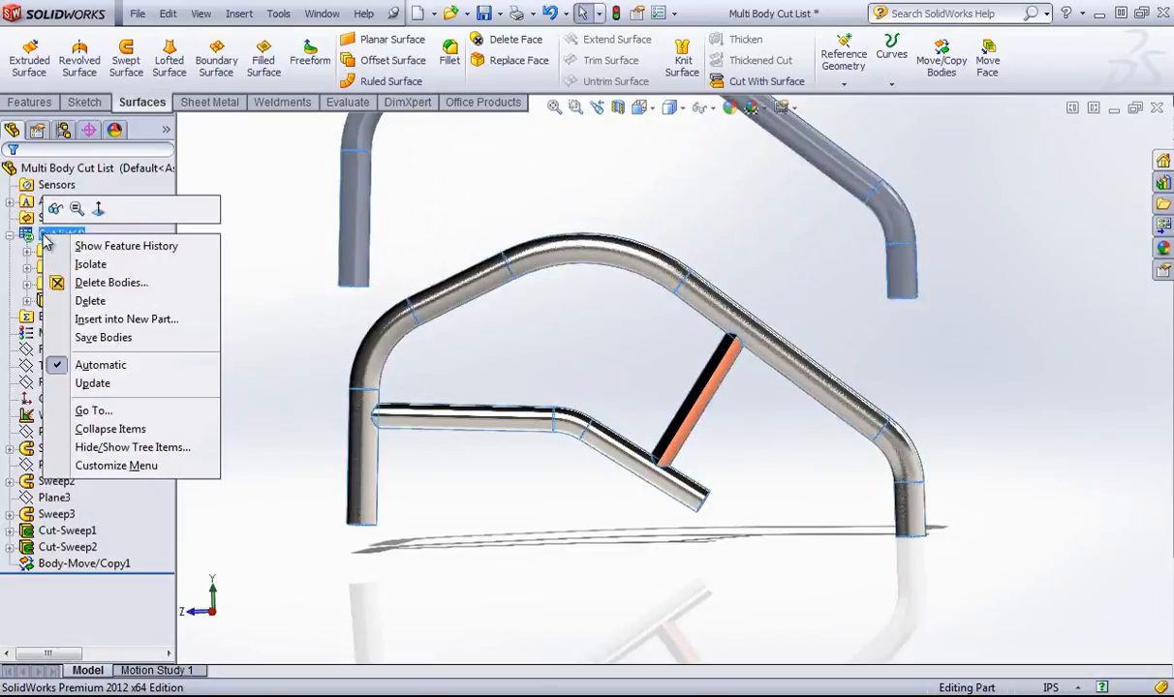
click(9, 235)
click(9, 235)
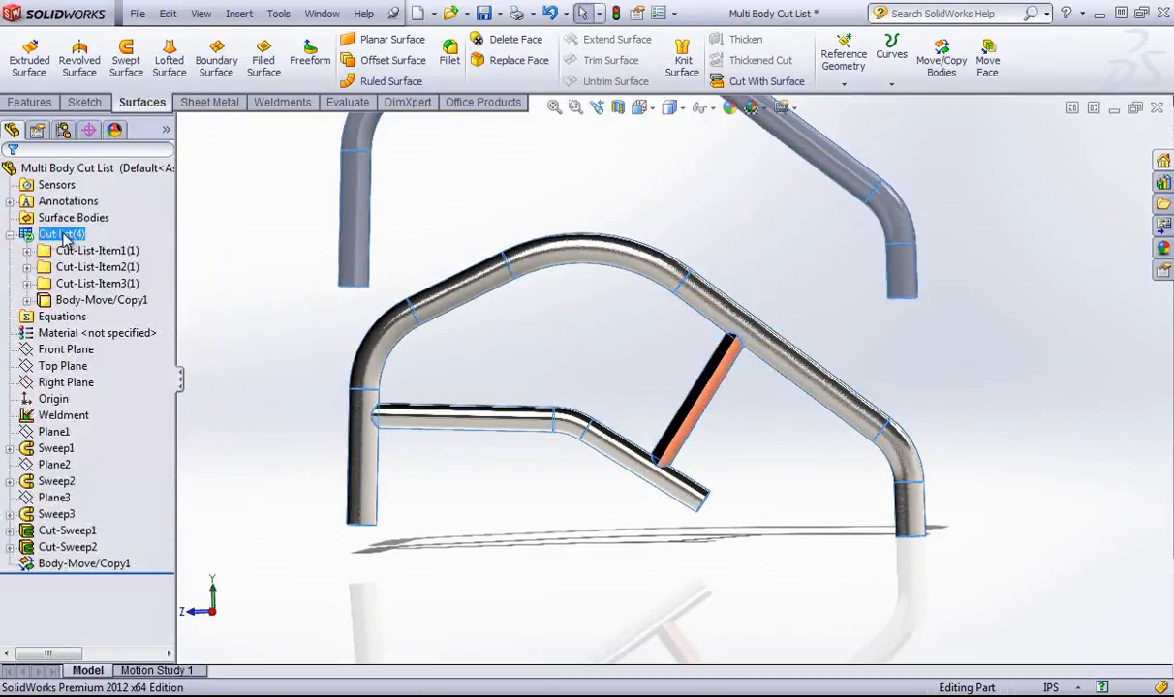
right_click(69, 235)
click(131, 380)
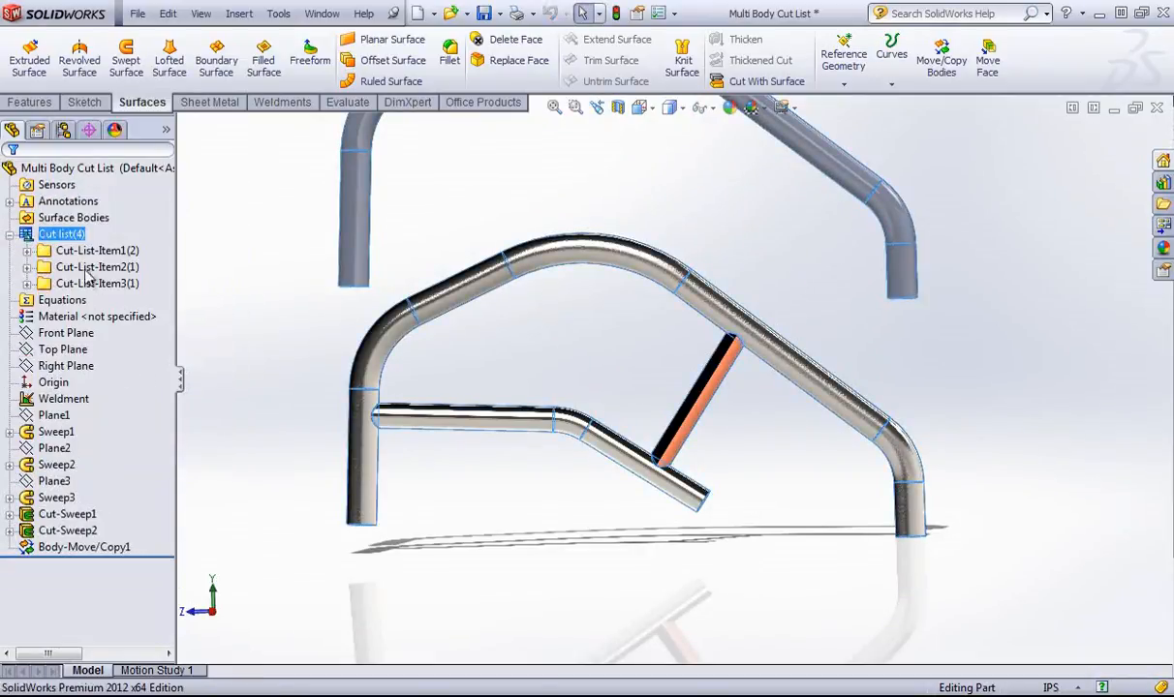
click(27, 251)
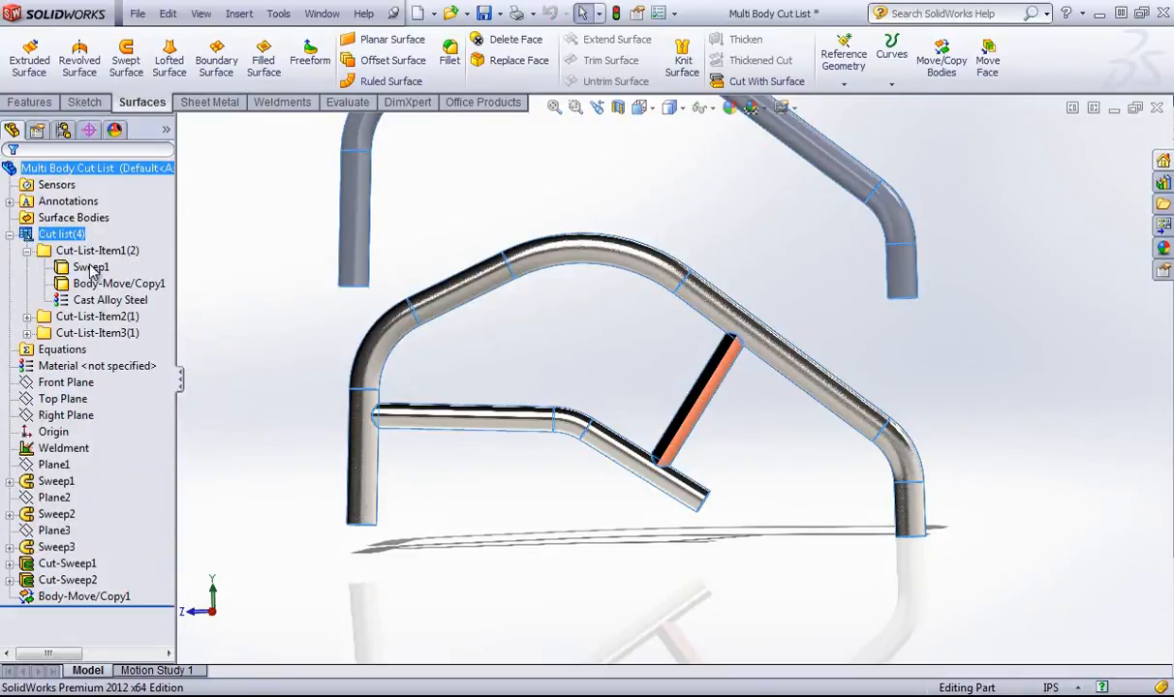
click(28, 250)
click(206, 265)
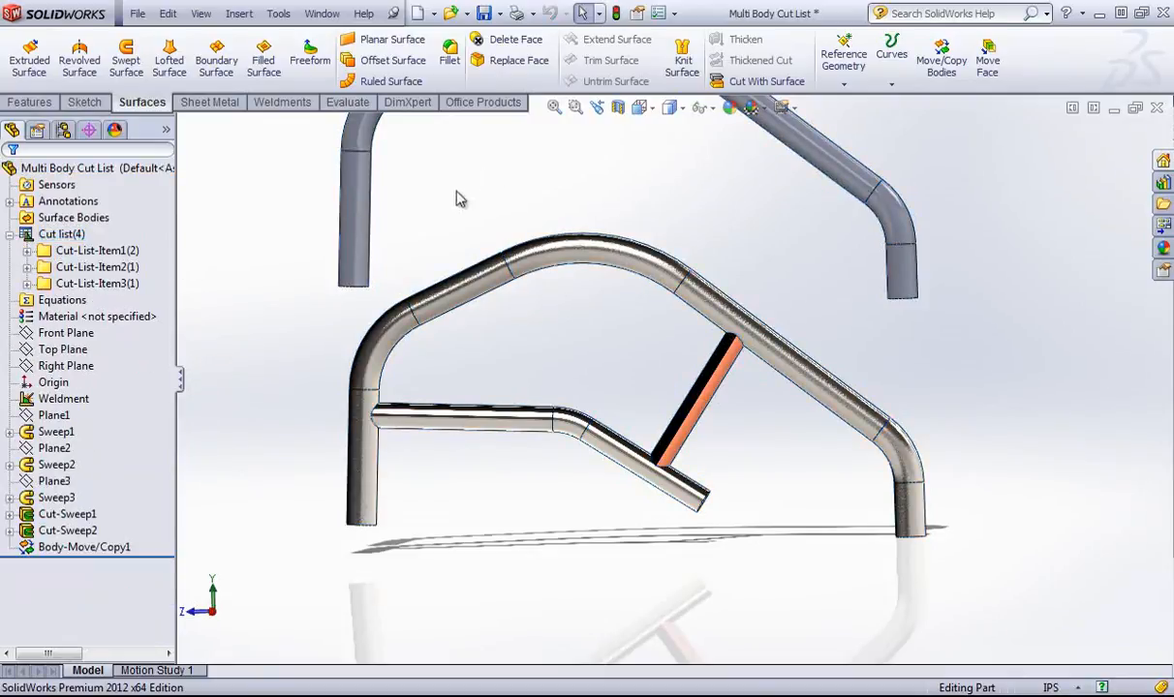
- Check the item quantities in the drawing's weldment cut list table and return to the part
click(321, 13)
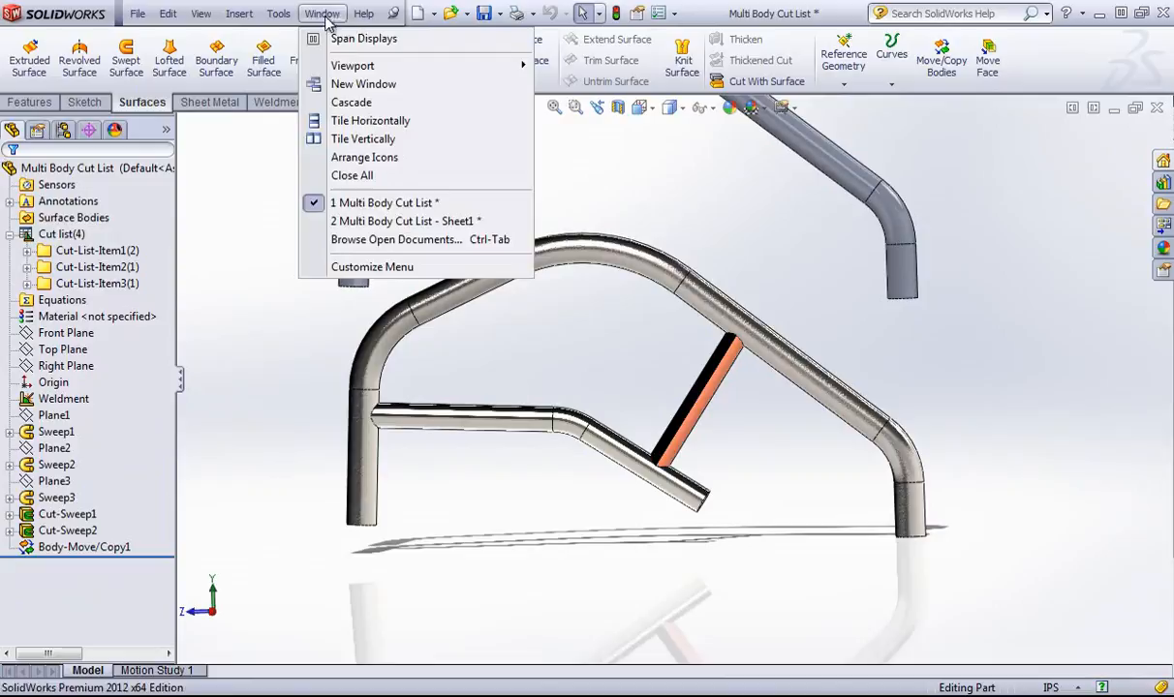
click(466, 221)
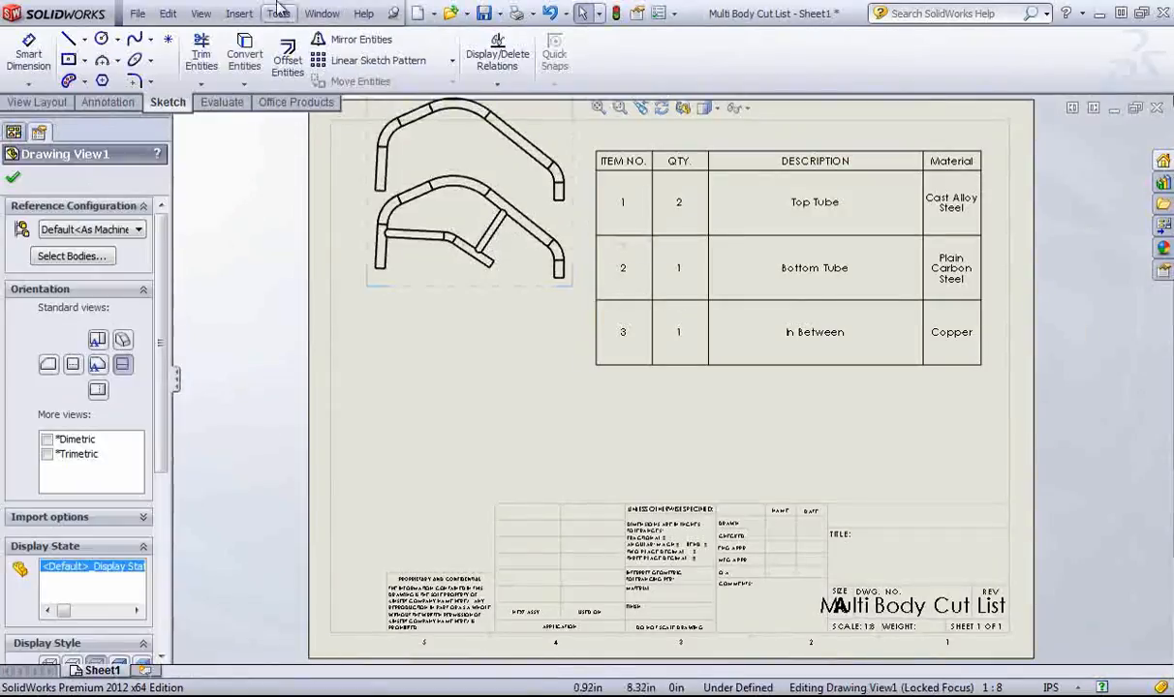
click(322, 13)
click(382, 185)
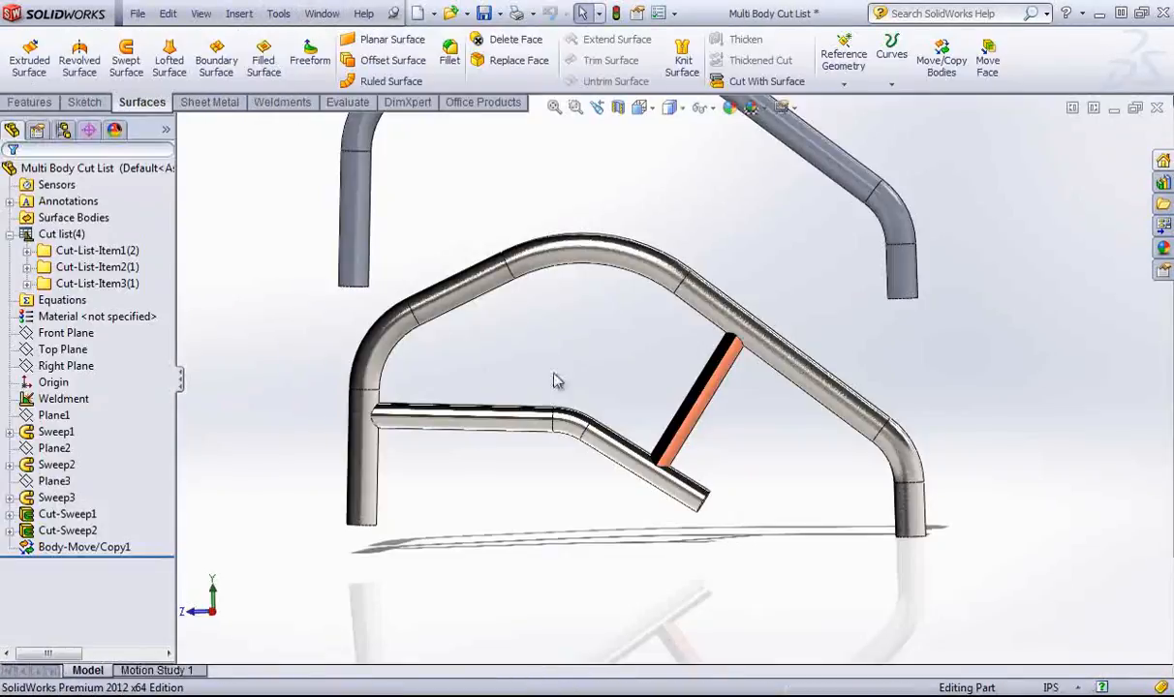
- Sketch two separate circles side by side on the Right Plane, in the gap between the original top tube and its copy
click(58, 350)
click(49, 367)
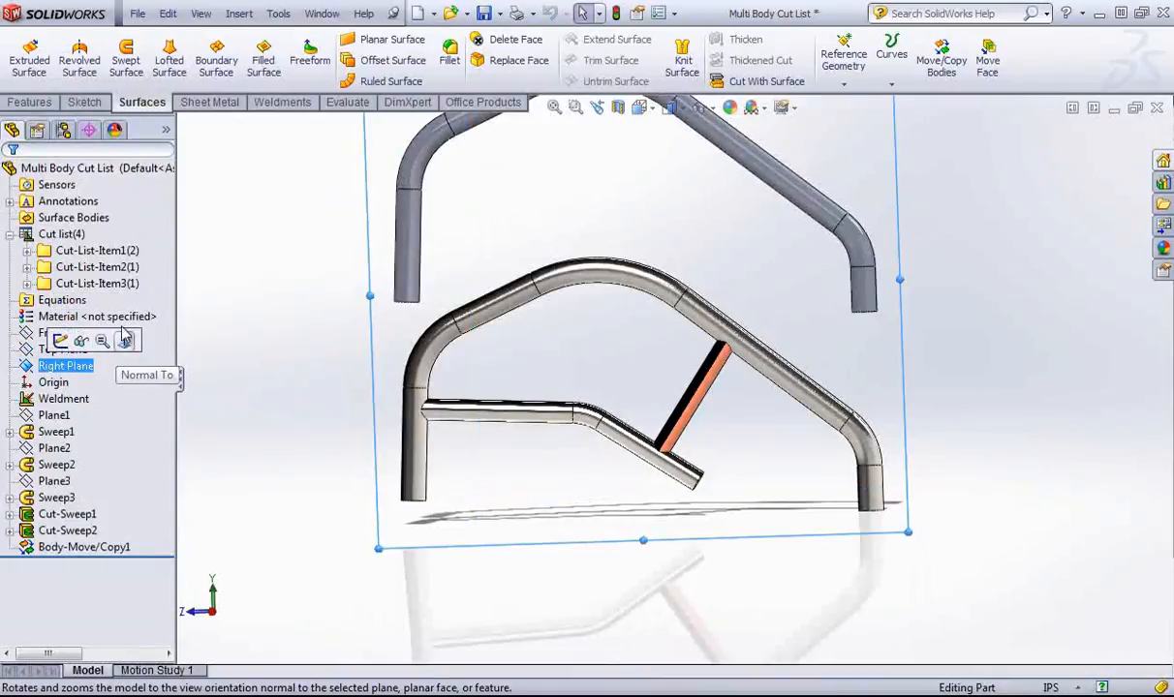
click(85, 104)
click(143, 40)
mouse_move(533, 207)
mouse_down()
mouse_move(561, 199)
mouse_move(548, 204)
mouse_up()
drag(636, 204, 657, 206)
right_click(670, 184)
click(702, 184)
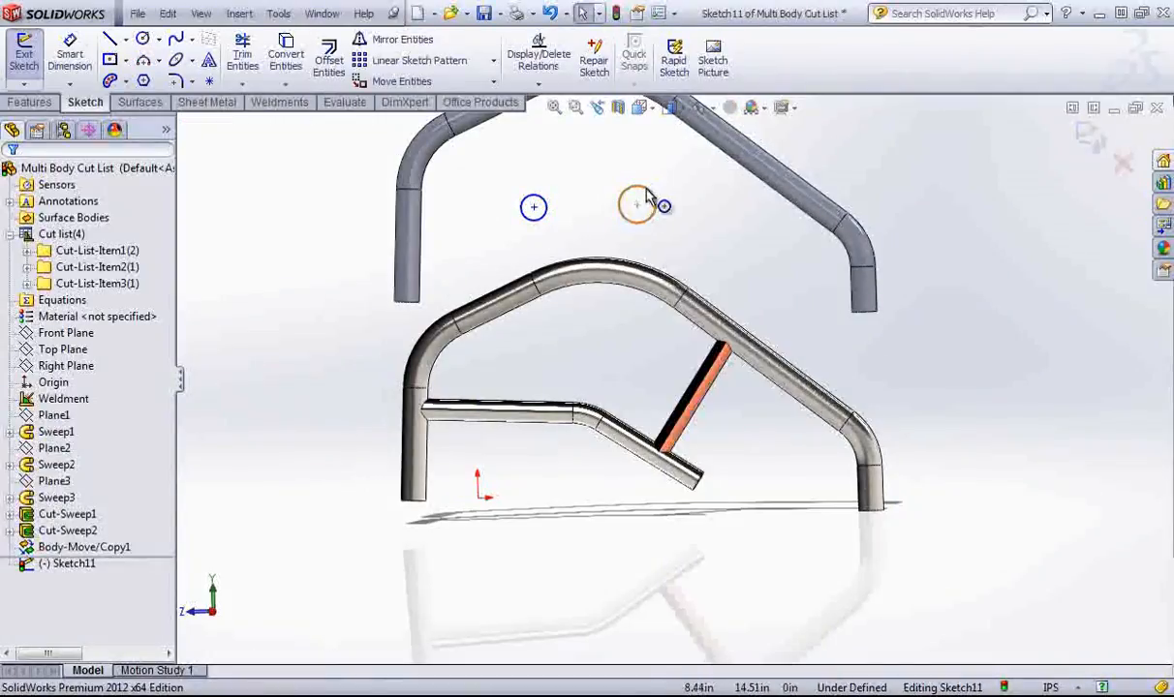
- Add an Equal relation between the two sketched circles
click(655, 204)
ctrl+click(520, 208)
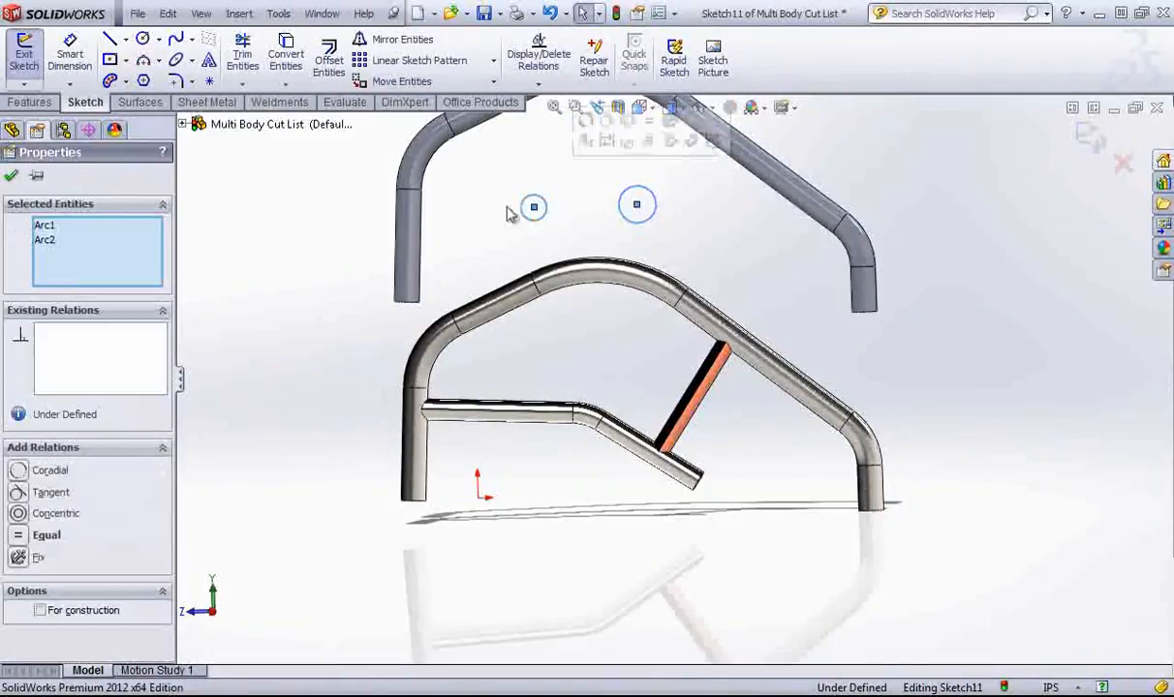
click(43, 534)
click(305, 226)
- Extrude both circles into two separate solid cylinders, setting their length freehand
click(29, 102)
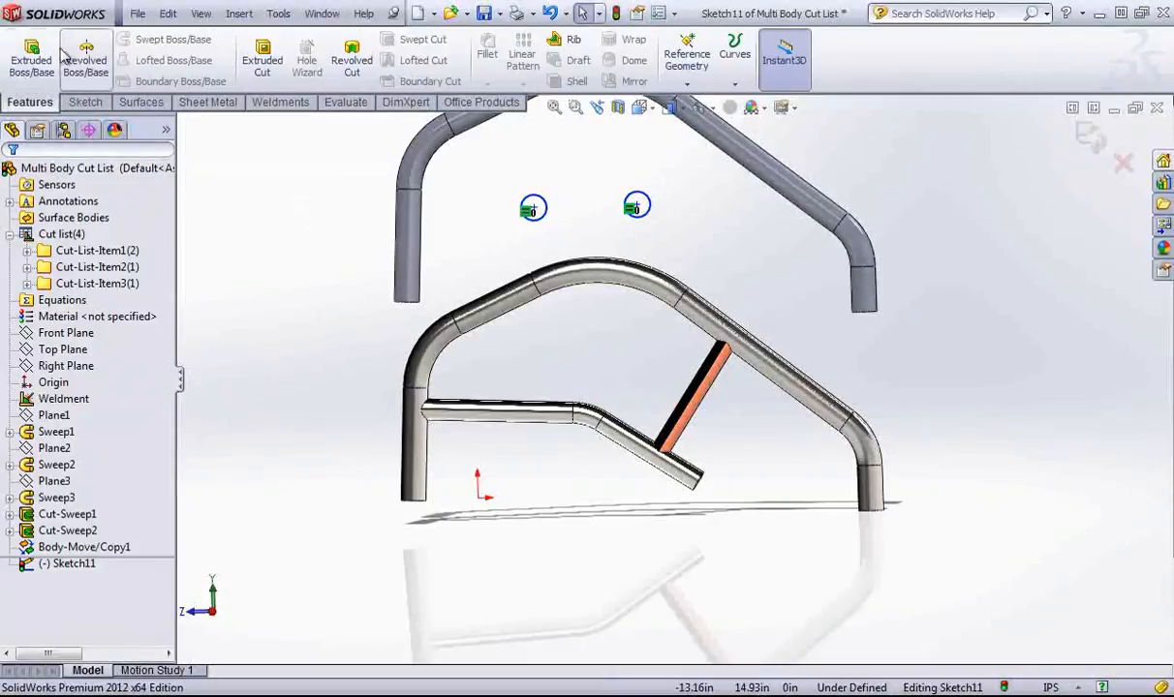
click(31, 53)
middle_drag(697, 266, 589, 274)
drag(586, 206, 399, 248)
click(1083, 129)
click(852, 282)
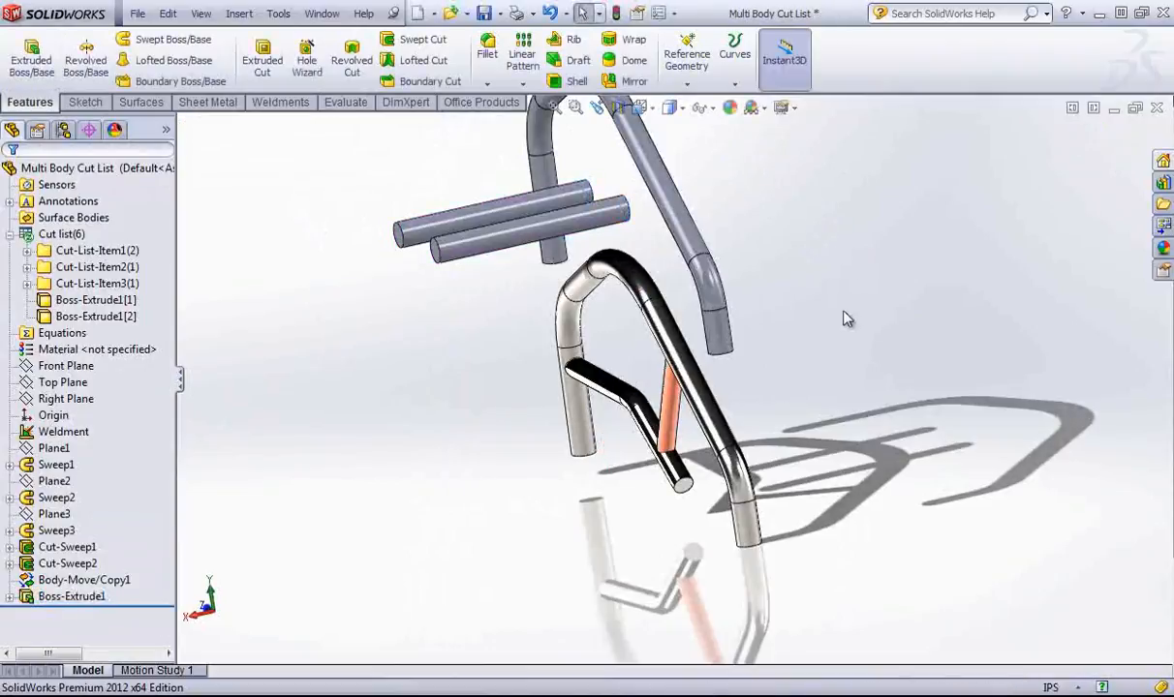
- Update the part's cut list and expand the new item that groups the two extruded cylinders
middle_drag(844, 319, 868, 288)
right_click(58, 234)
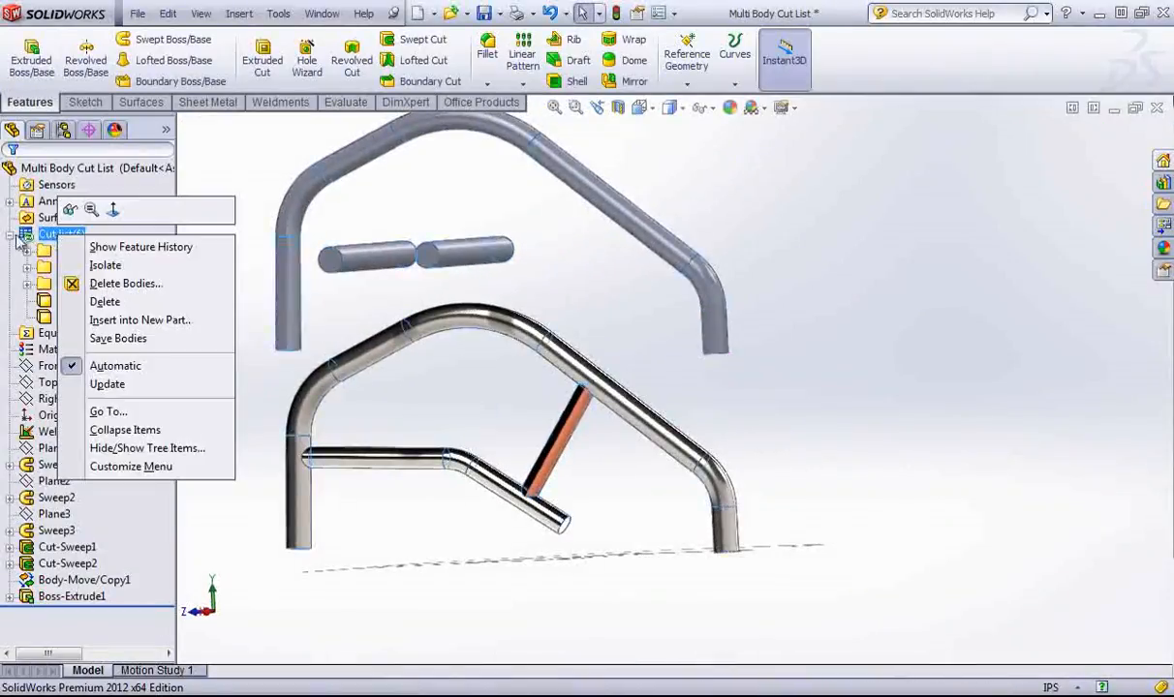
click(109, 385)
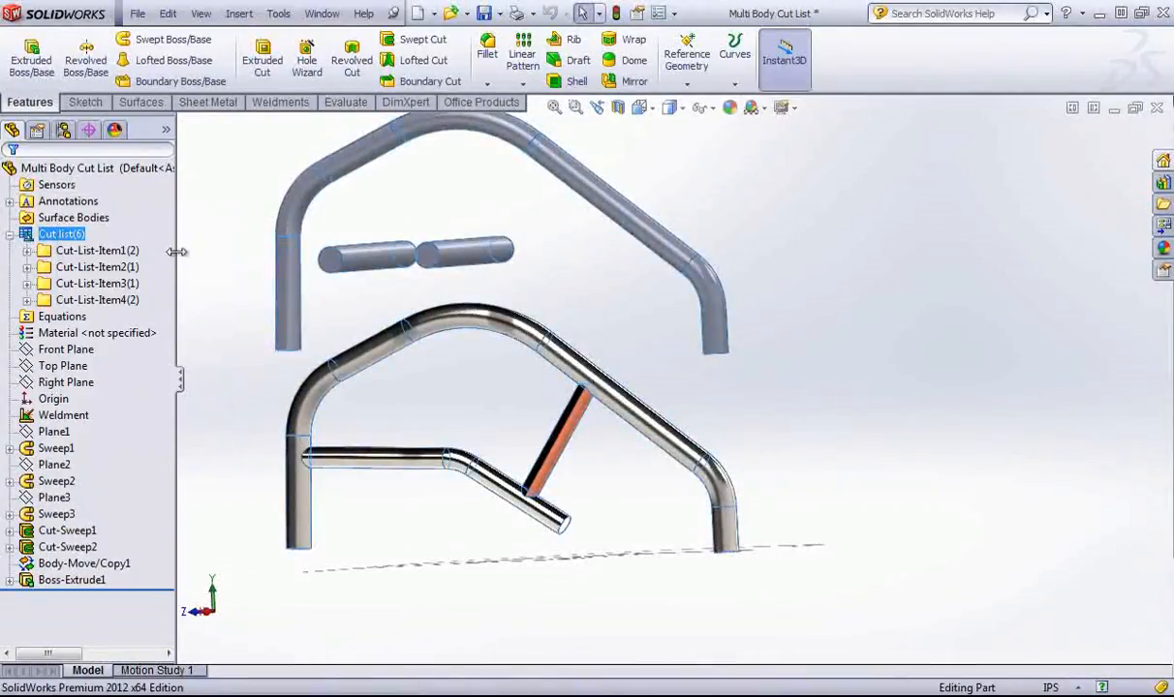
click(27, 300)
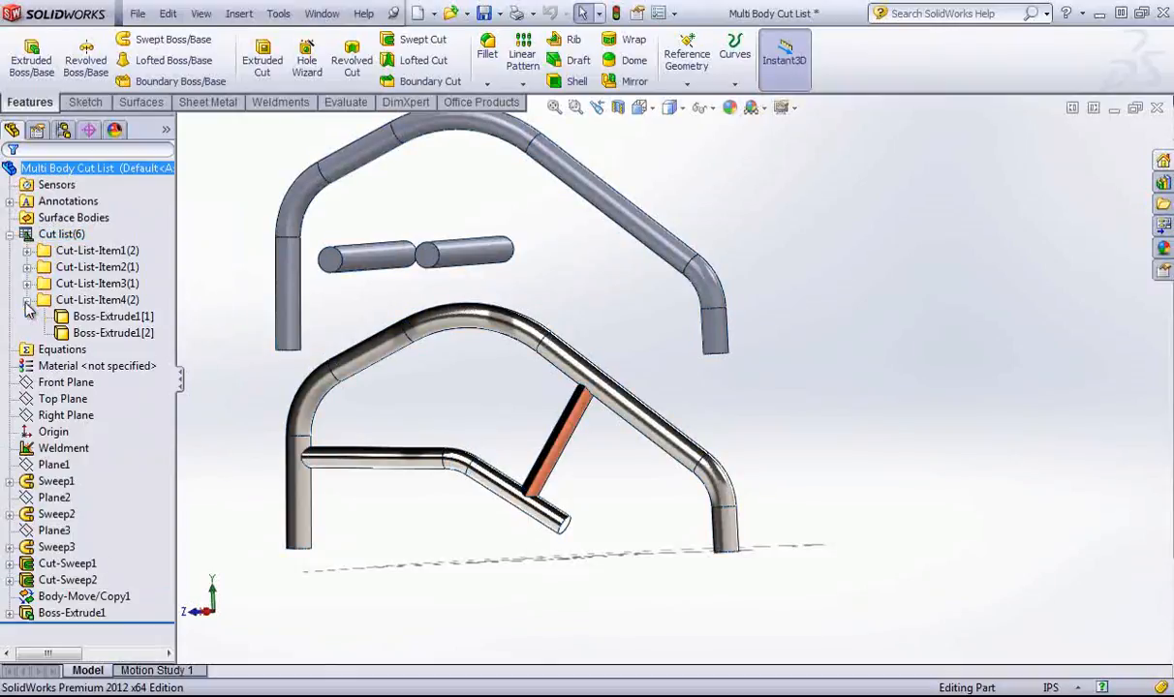
- Add a DESCRIPTION property with the value Cylinder to the cut list properties of Cut-List-Item4
click(116, 302)
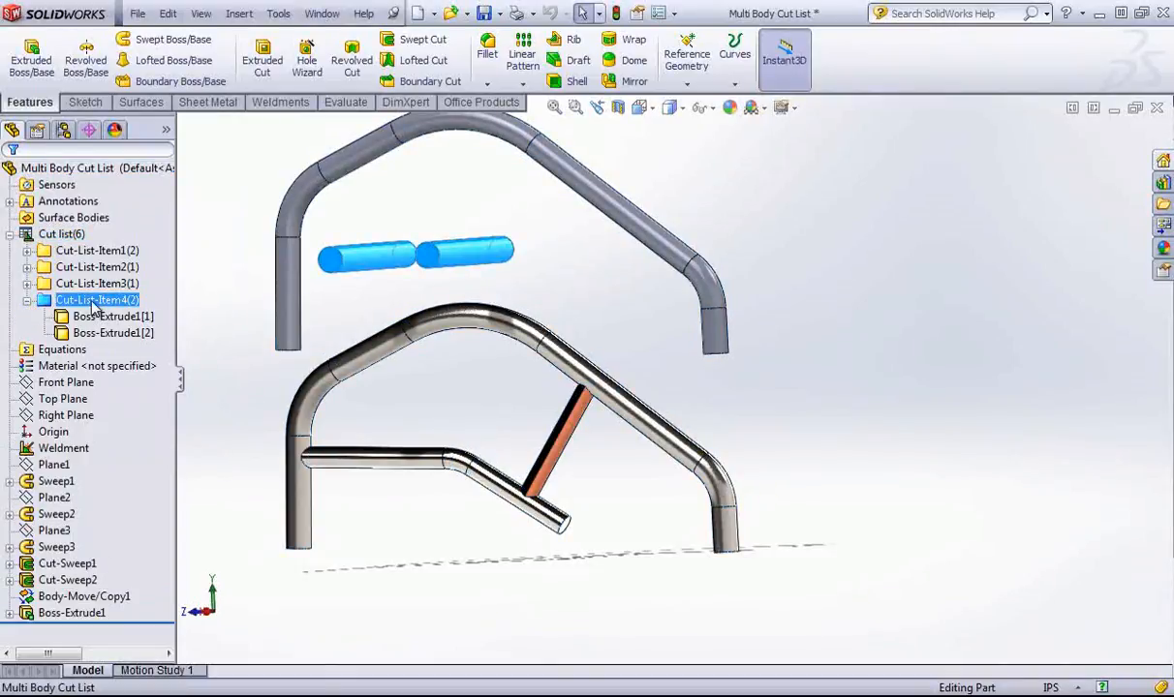
right_click(94, 306)
click(155, 328)
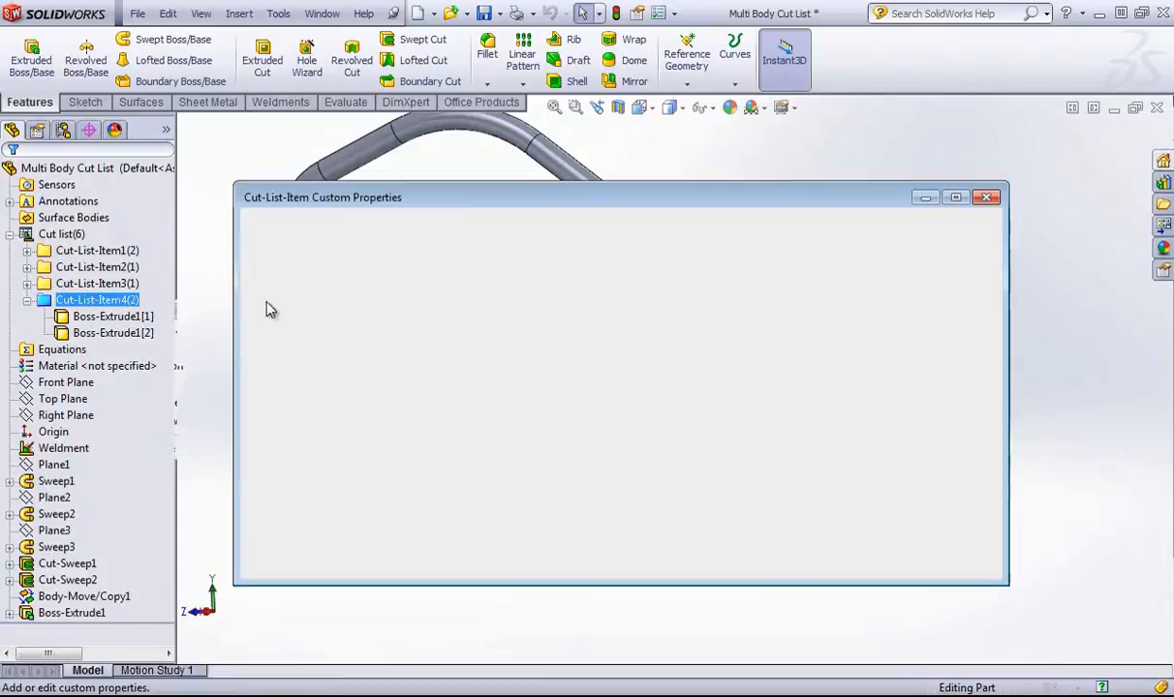
click(560, 336)
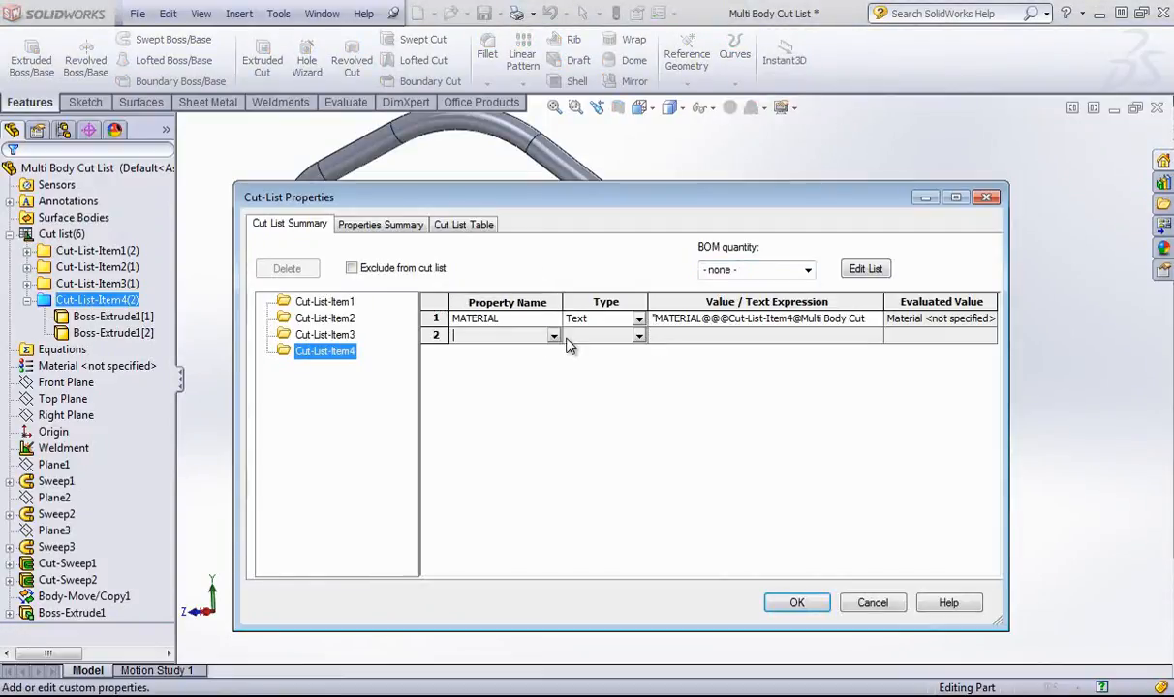
click(543, 336)
click(485, 350)
click(706, 338)
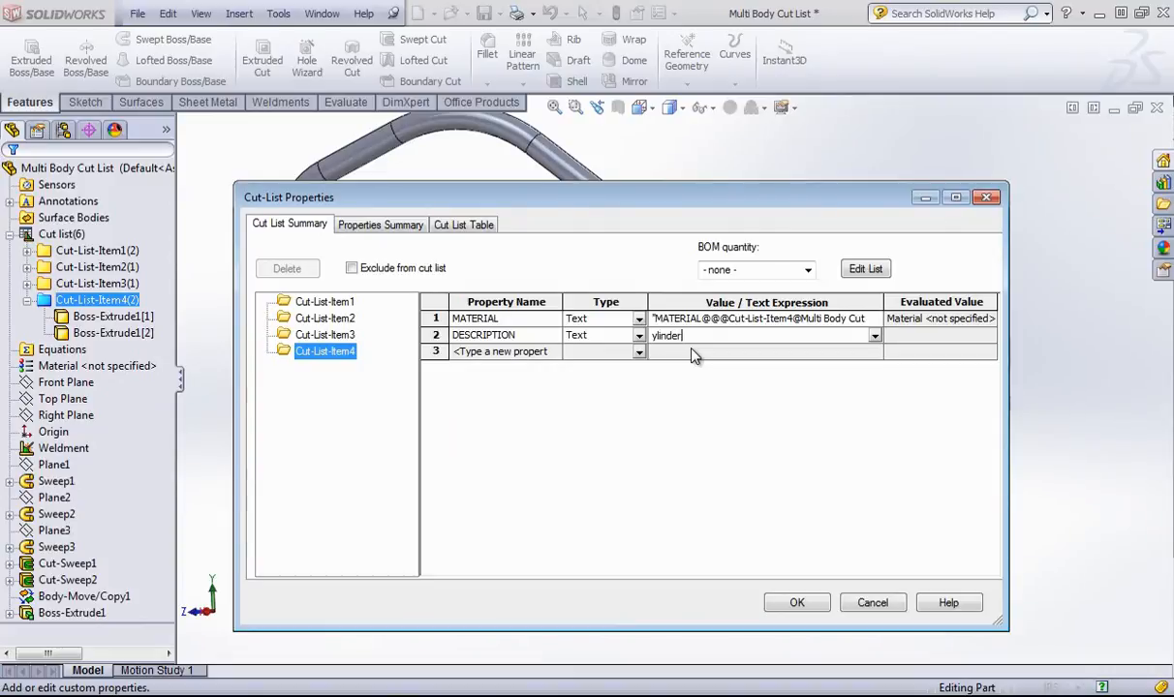
key(Return)
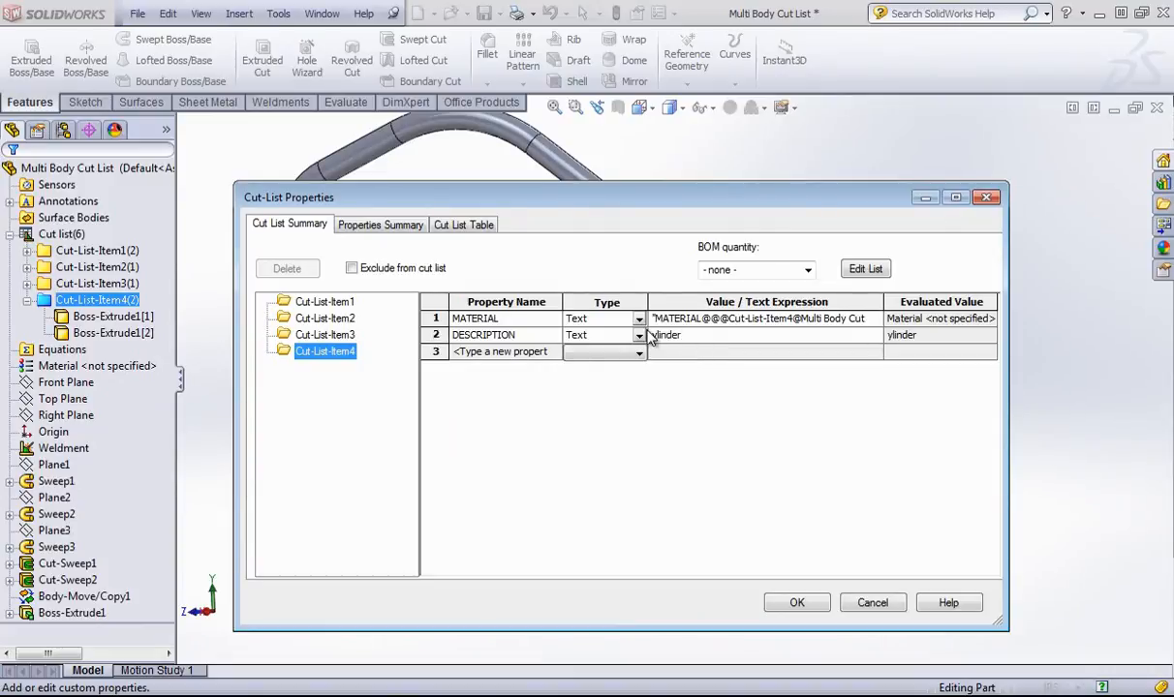
click(657, 336)
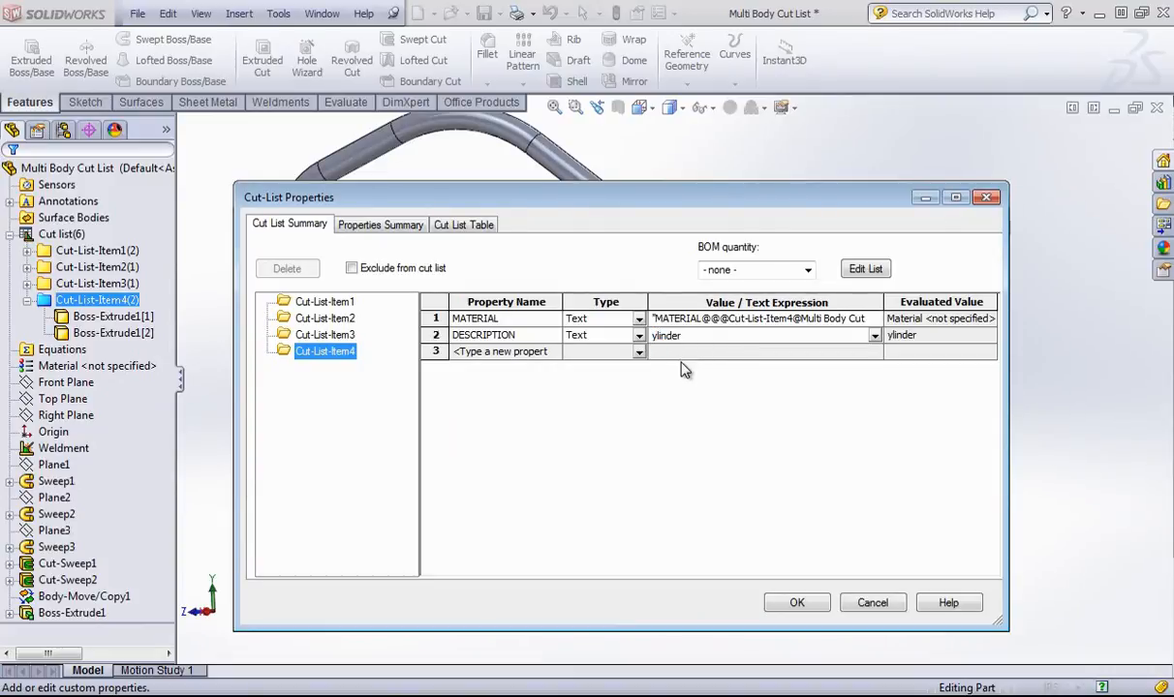
text(C)
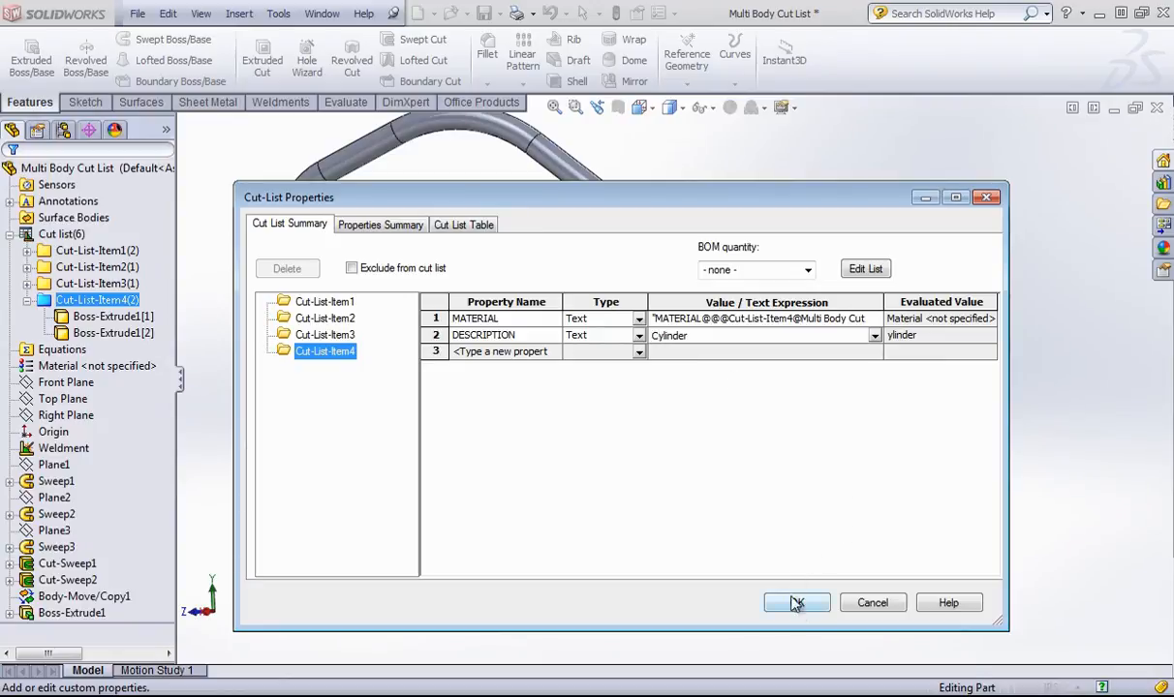
click(796, 602)
click(473, 185)
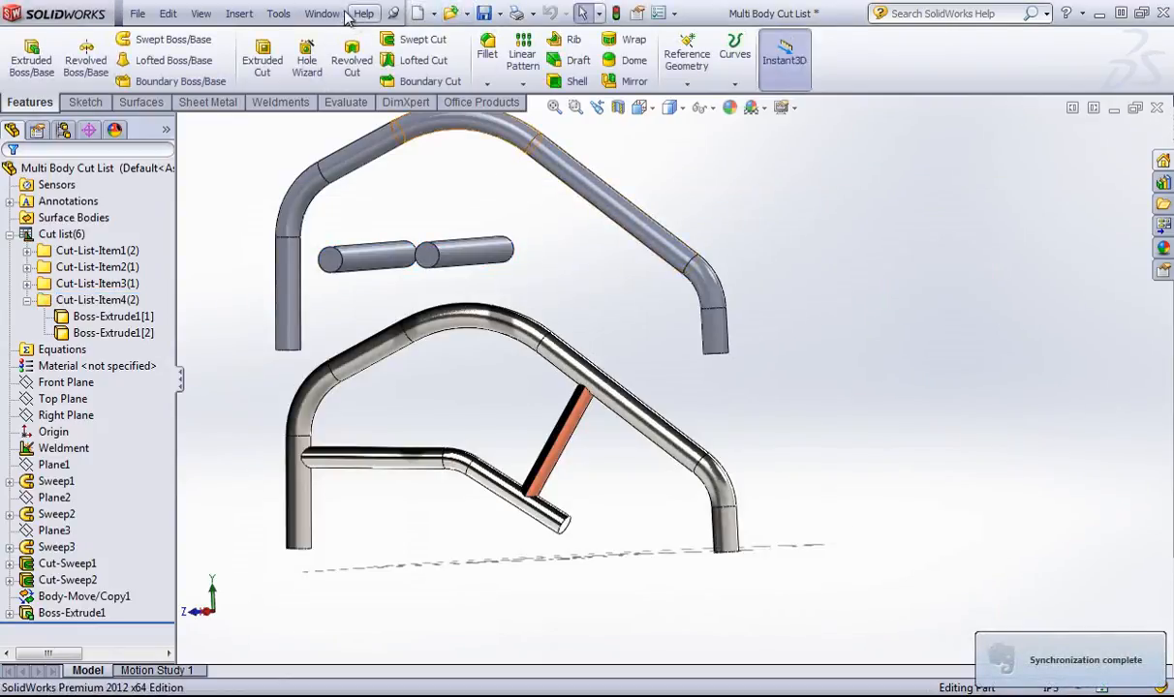
- Switch to the Multi Body Cut List drawing and check the cylinder's row in the weldment cut list table
click(321, 13)
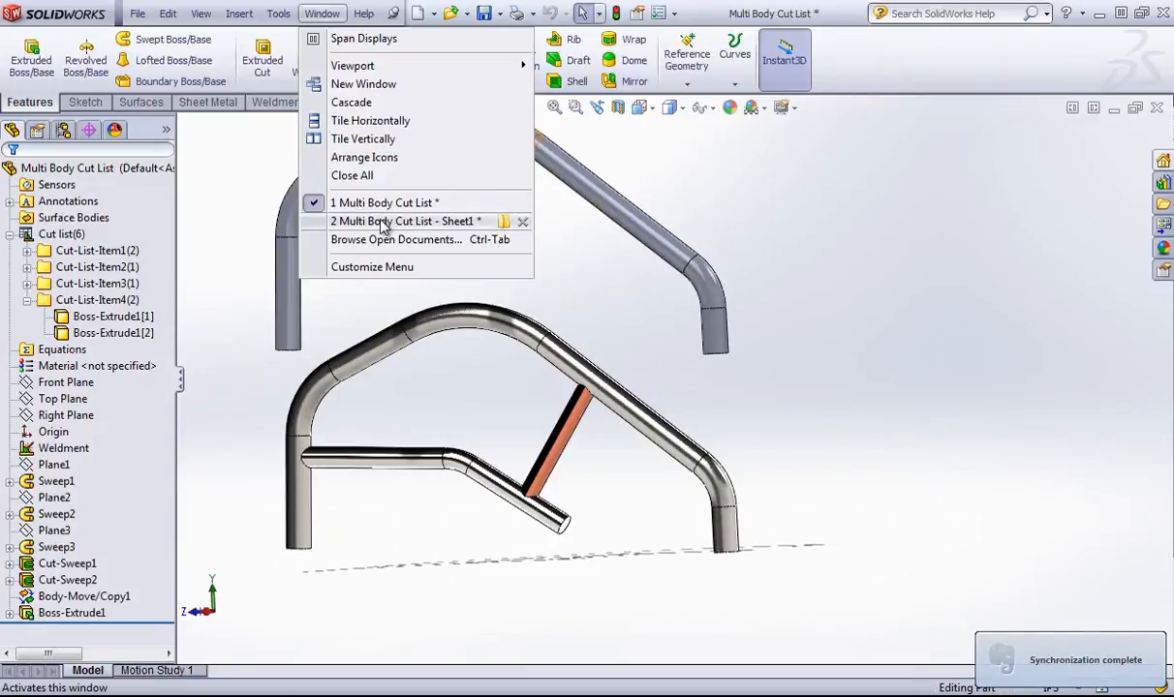
click(387, 221)
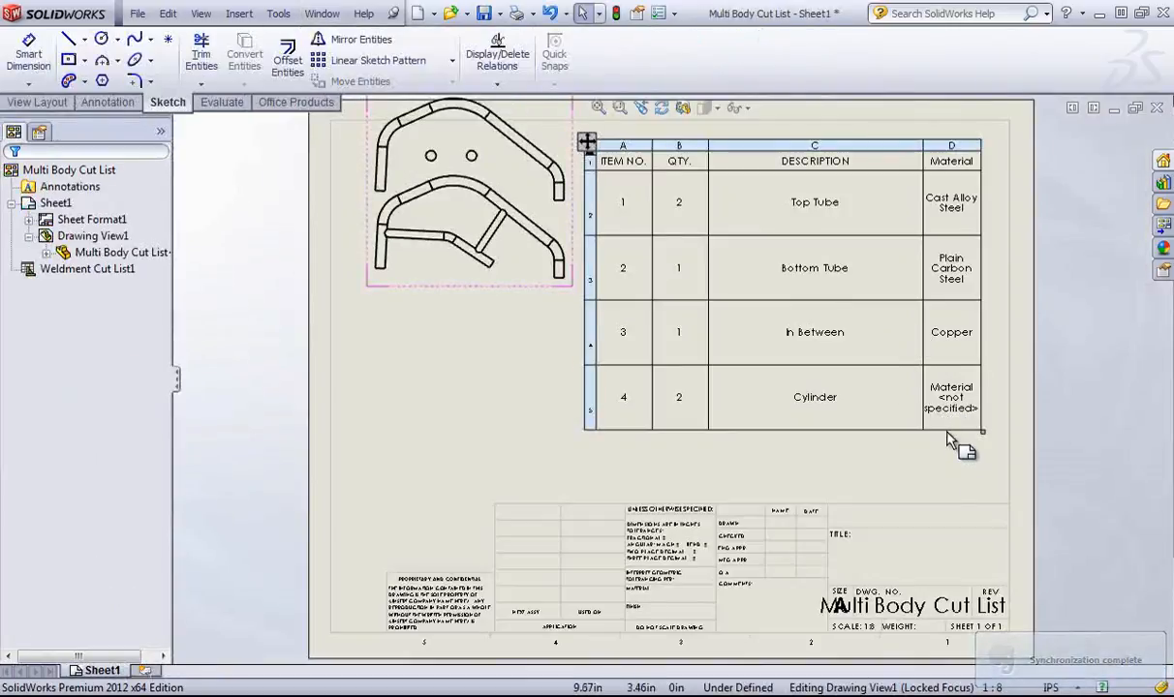
click(928, 481)
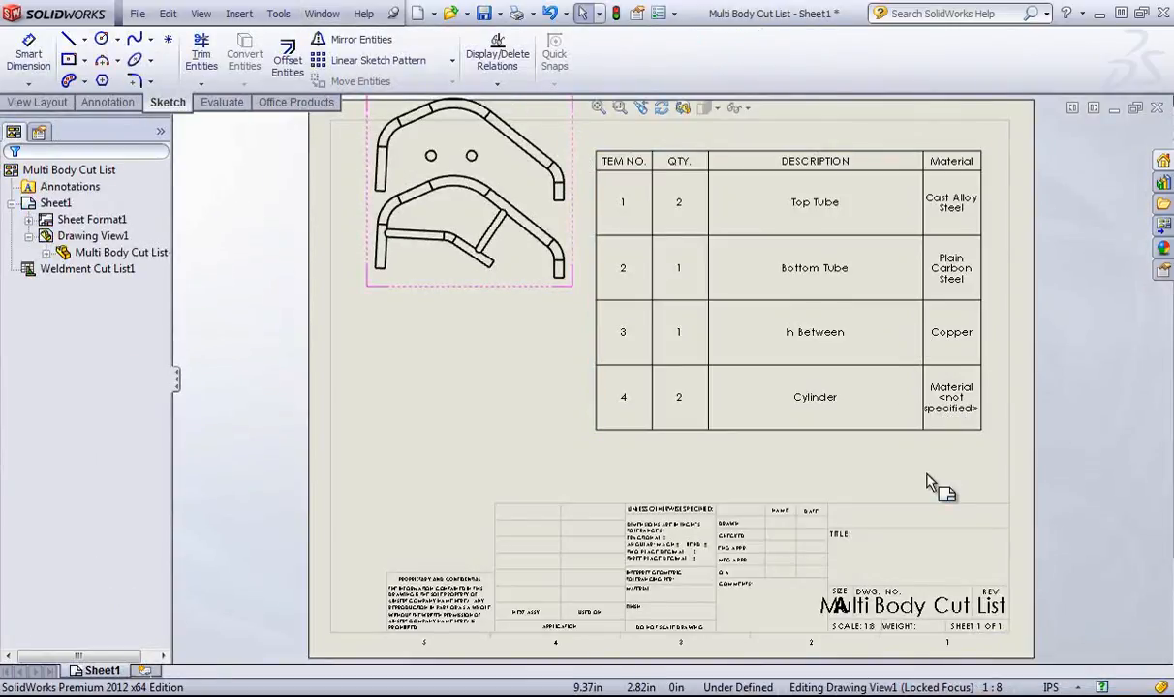